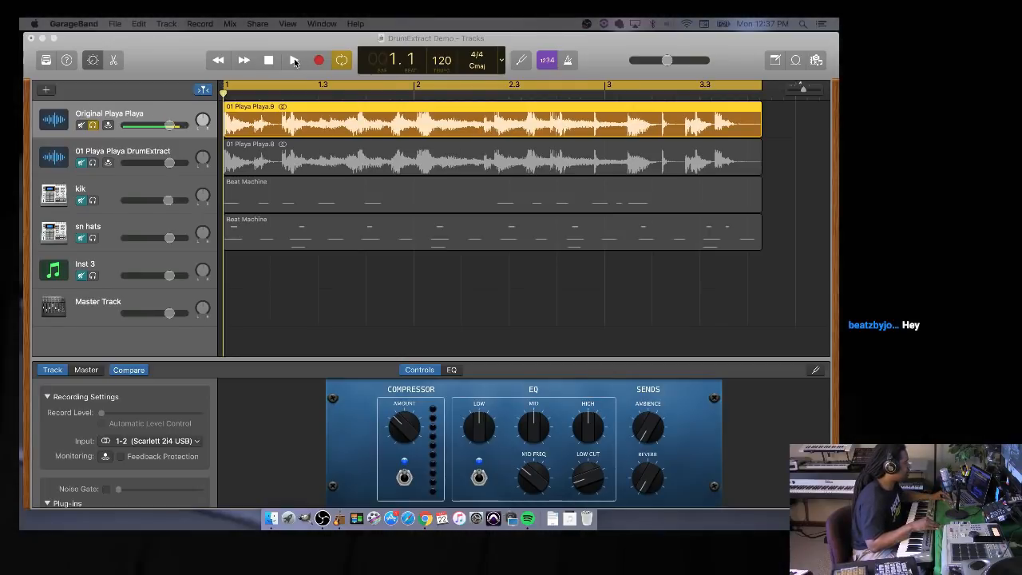
- Play back the soloed Original Playa Playa track to hear the unprocessed sample, and stop playback
left_click(293, 60)
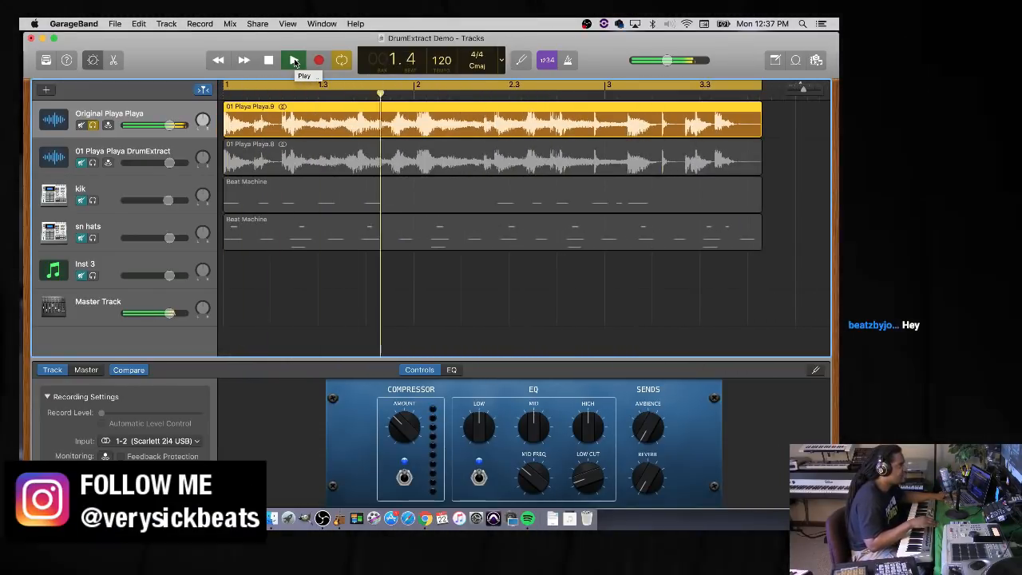
left_click(294, 61)
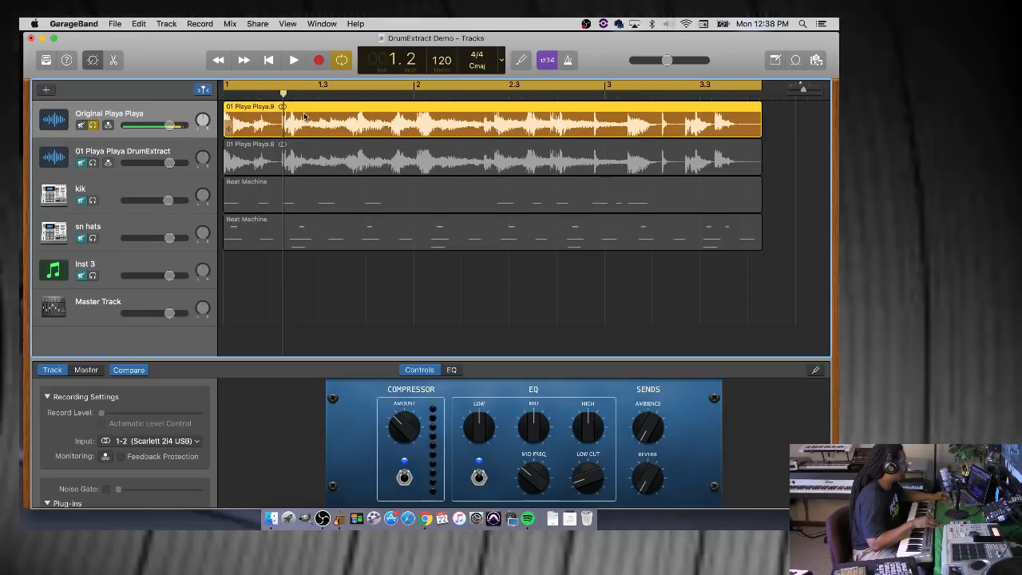
- Open the DrumExtract plug-in of the 01 Playa Playa DrumExtract track and move its window clear of the audio tracks
left_click(170, 150)
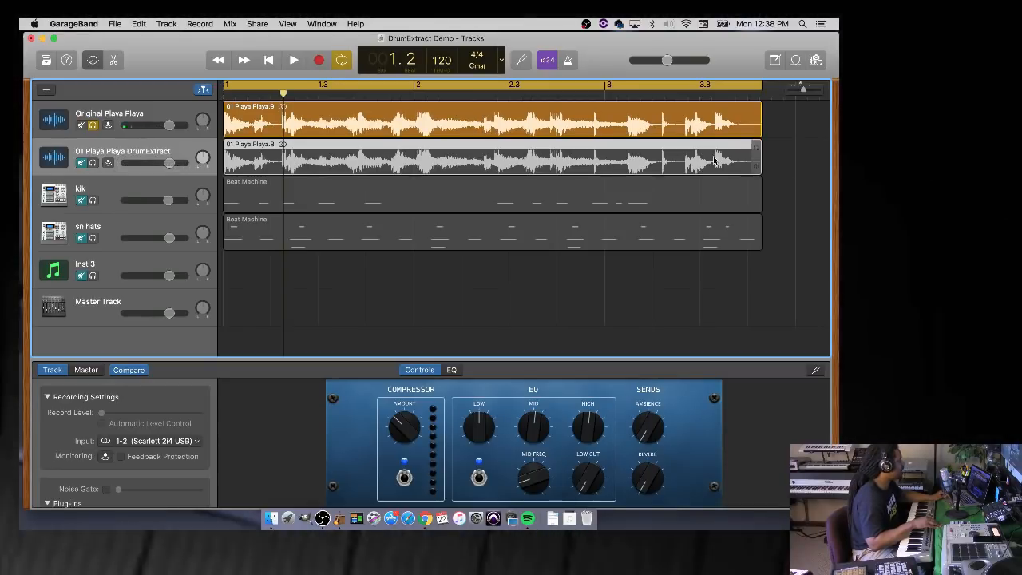
scroll(161, 459, "down", 3)
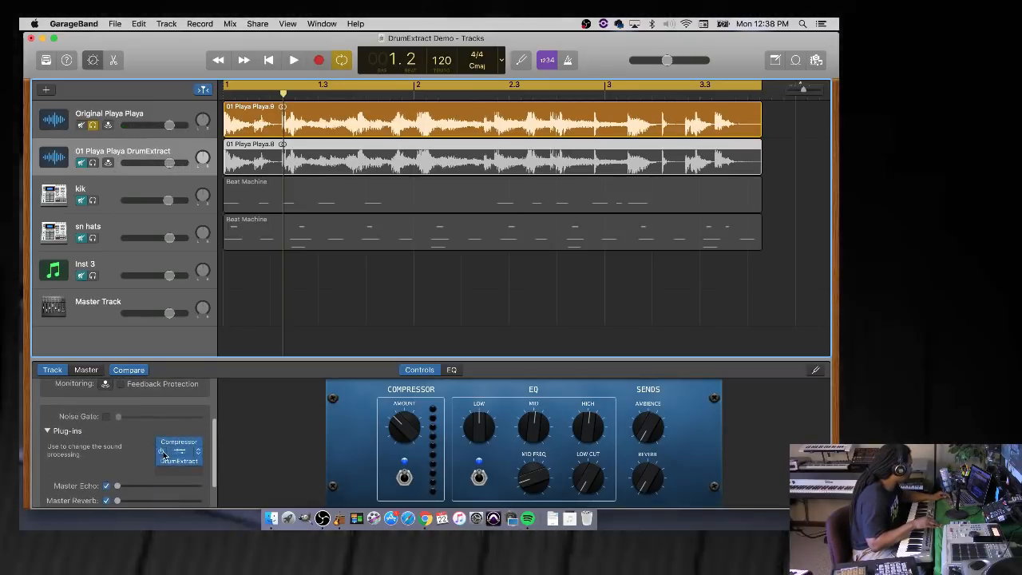
left_click(171, 463)
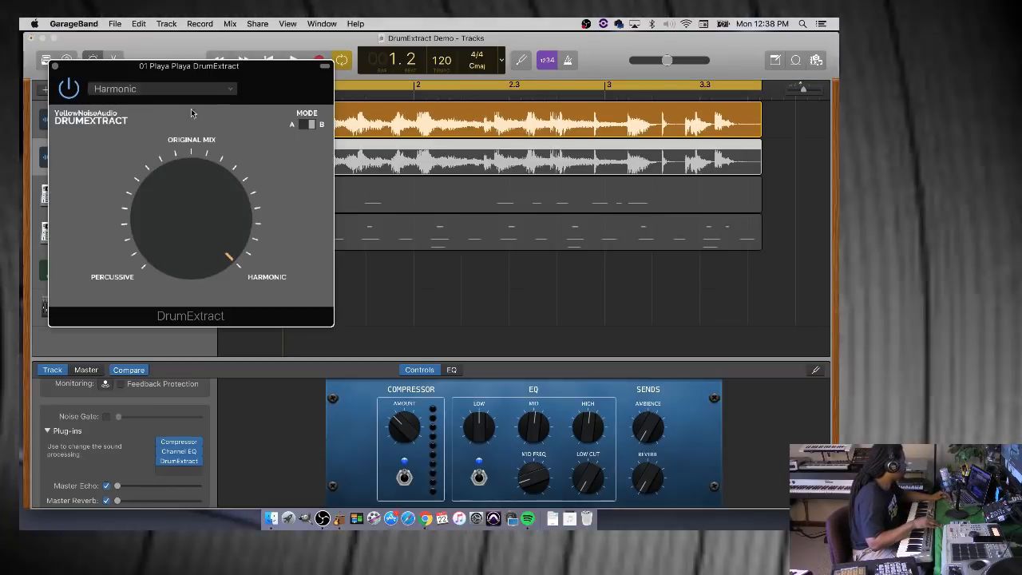
left_click_drag(191, 77, 628, 191)
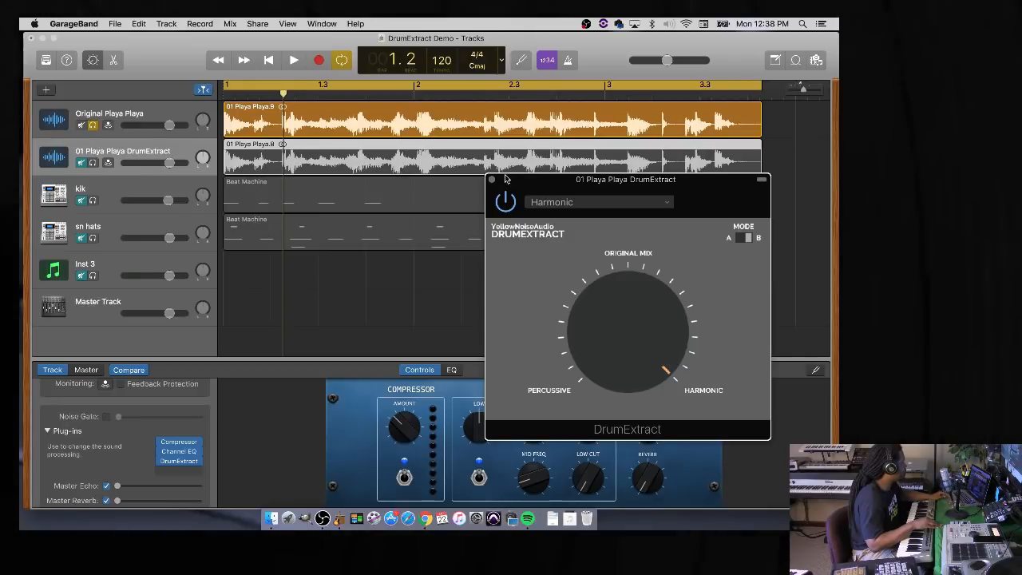
left_click_drag(533, 185, 557, 235)
- Solo the 01 Playa Playa DrumExtract track instead of the original and listen to the harmonic version through the loop
left_click(93, 163)
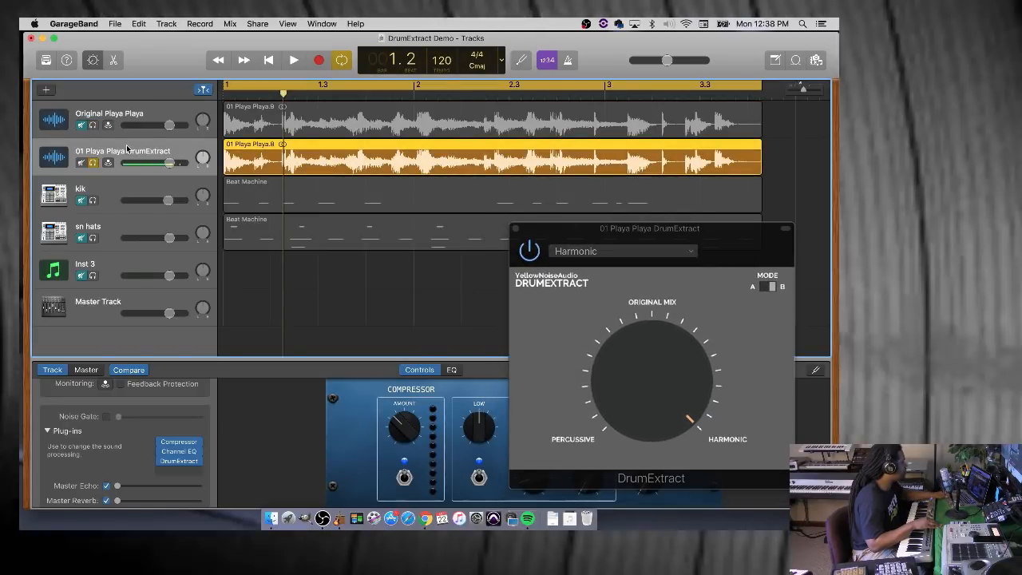
key("space")
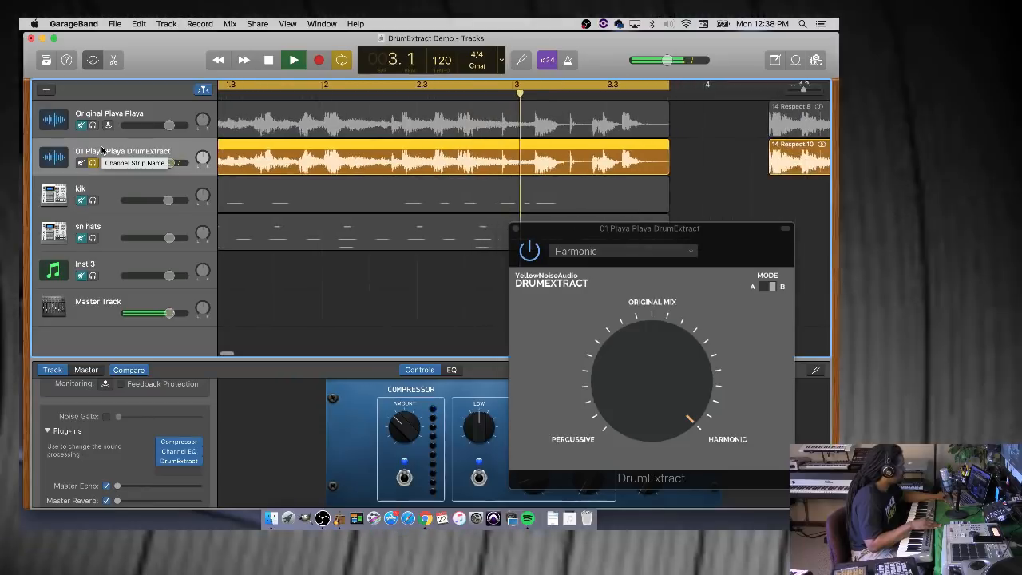
key("space")
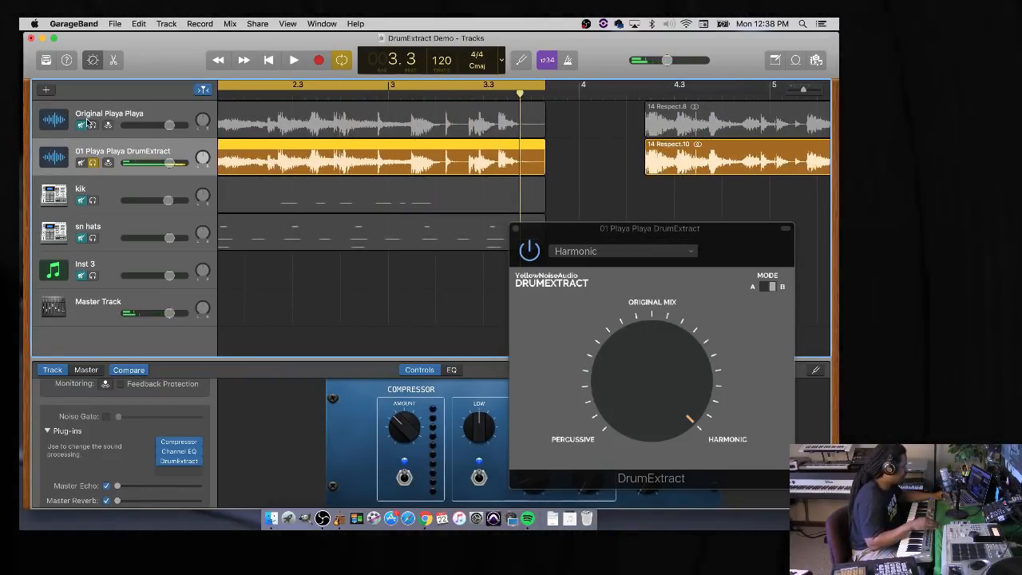
- Switch the solo back to the Original Playa Playa track and play a short stretch for comparison
left_click(94, 162)
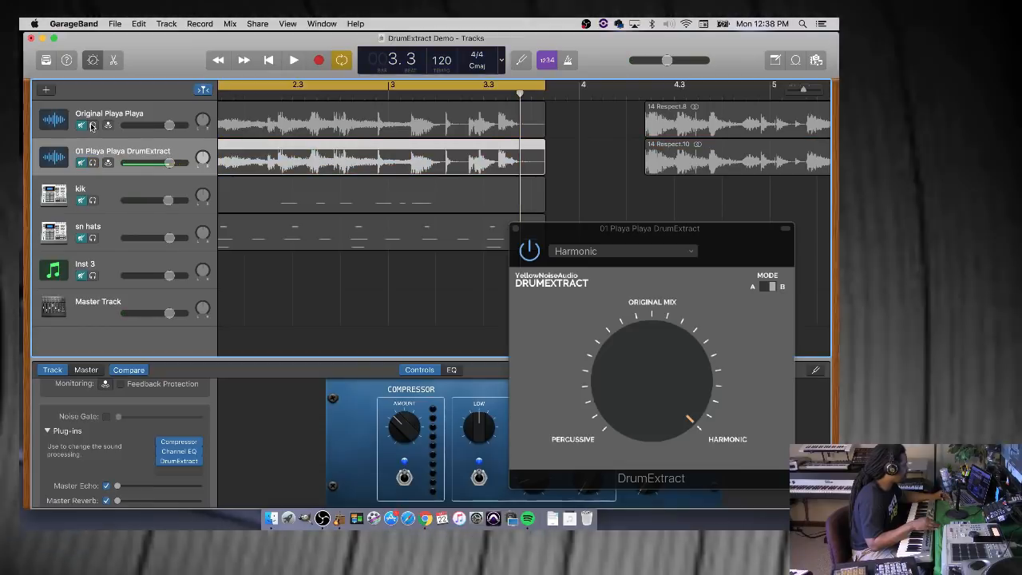
left_click(91, 125)
key("space")
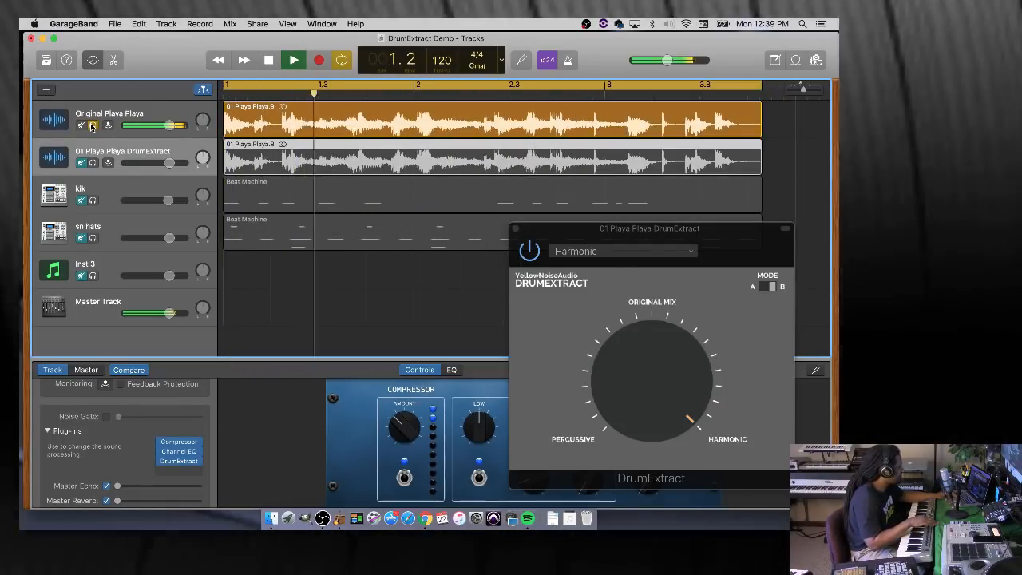
key("space")
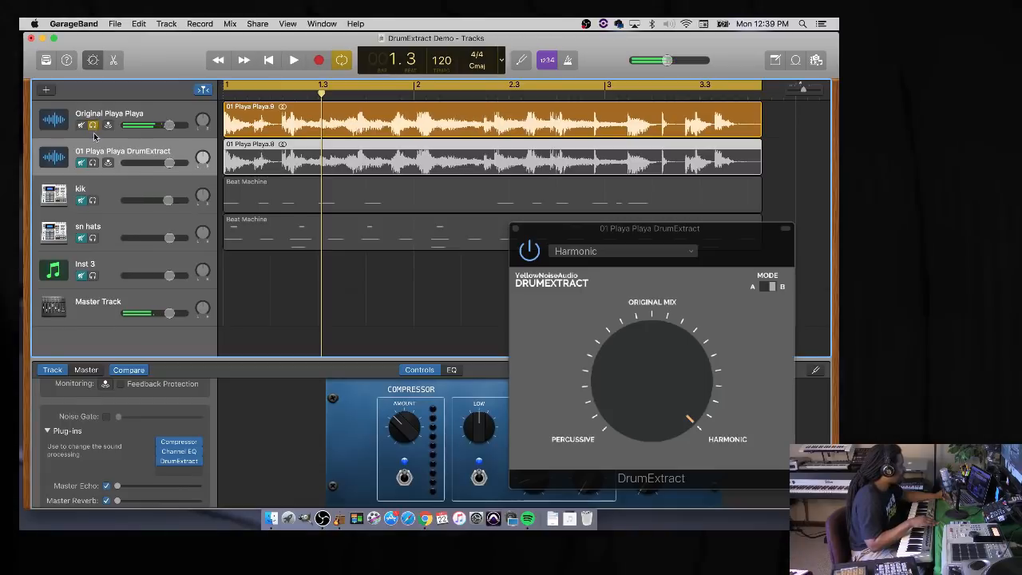
- Return the solo to the 01 Playa Playa DrumExtract track only and audition its opening again
left_click(93, 163)
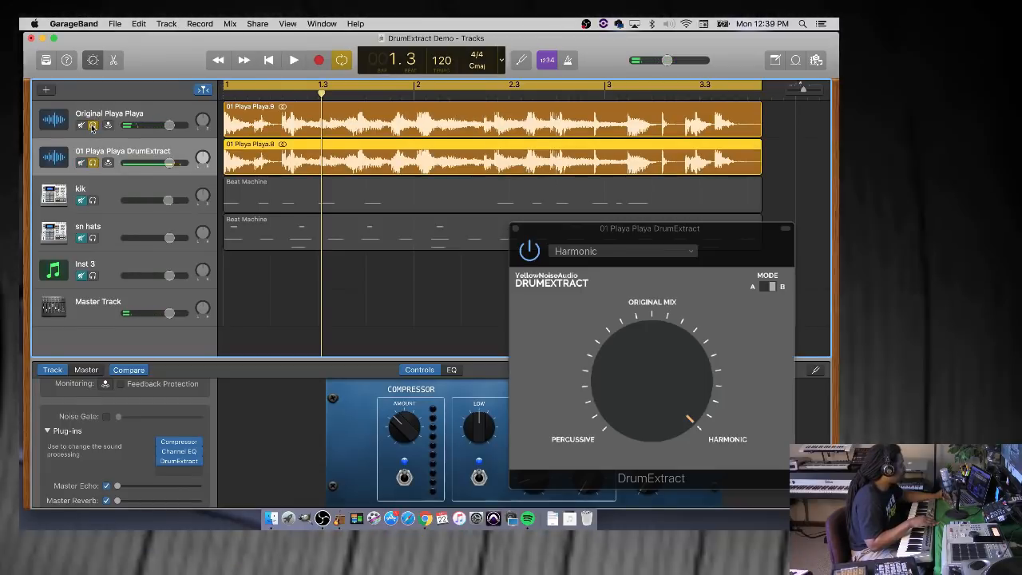
left_click(93, 125)
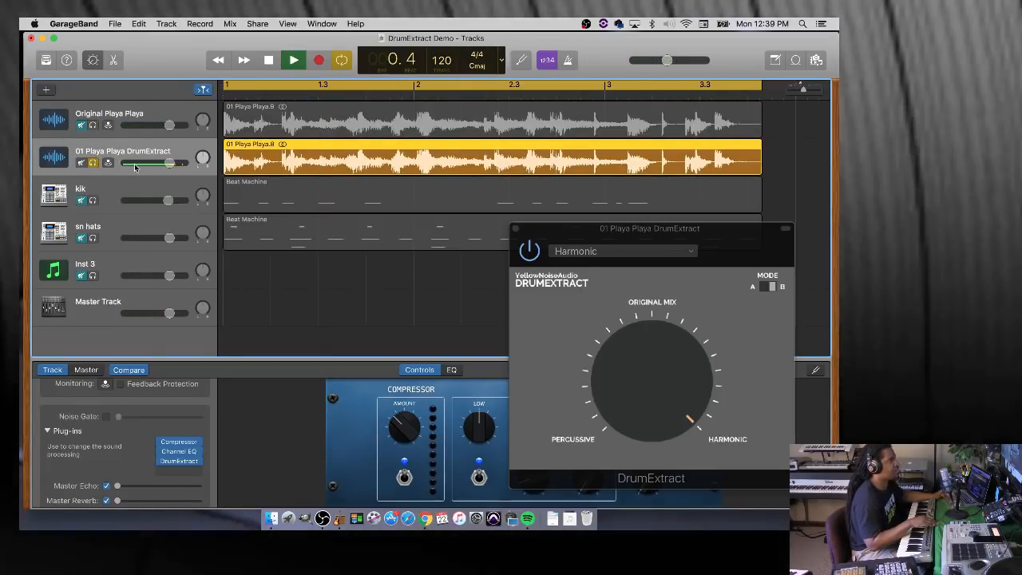
key("space")
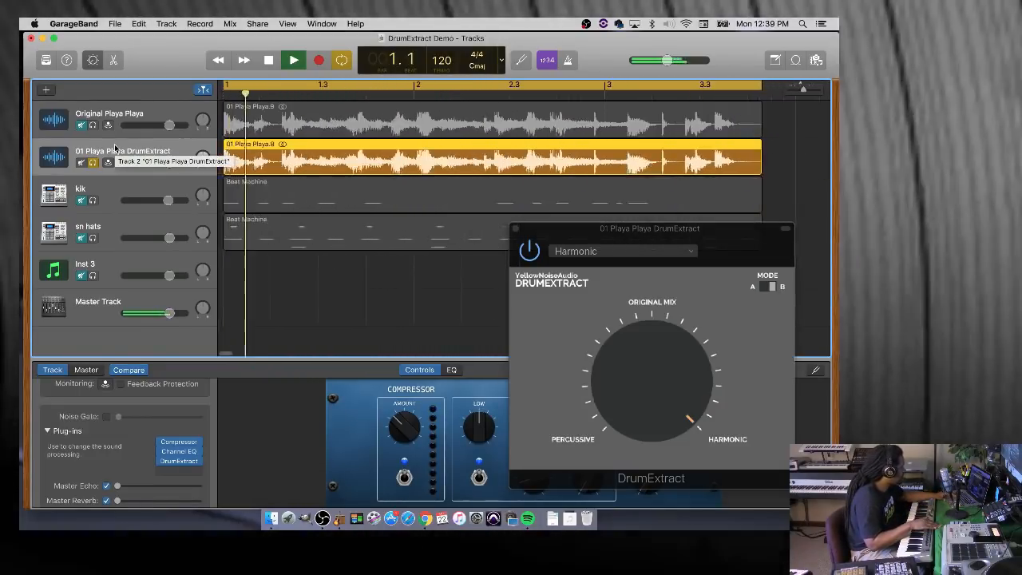
key("space")
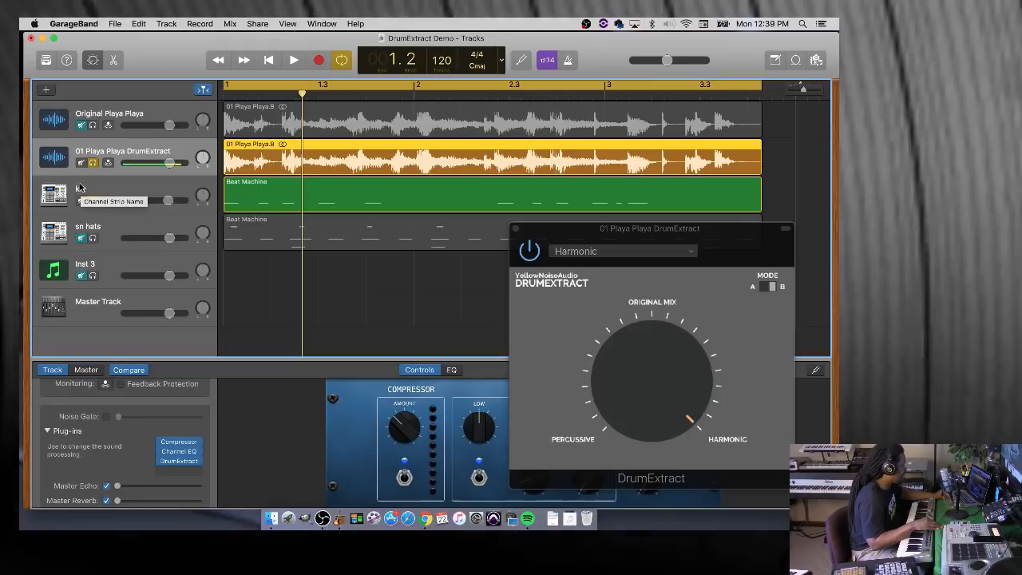
- Solo the kik and sn hats tracks along with the DrumExtract track and listen to them together
left_click(92, 238)
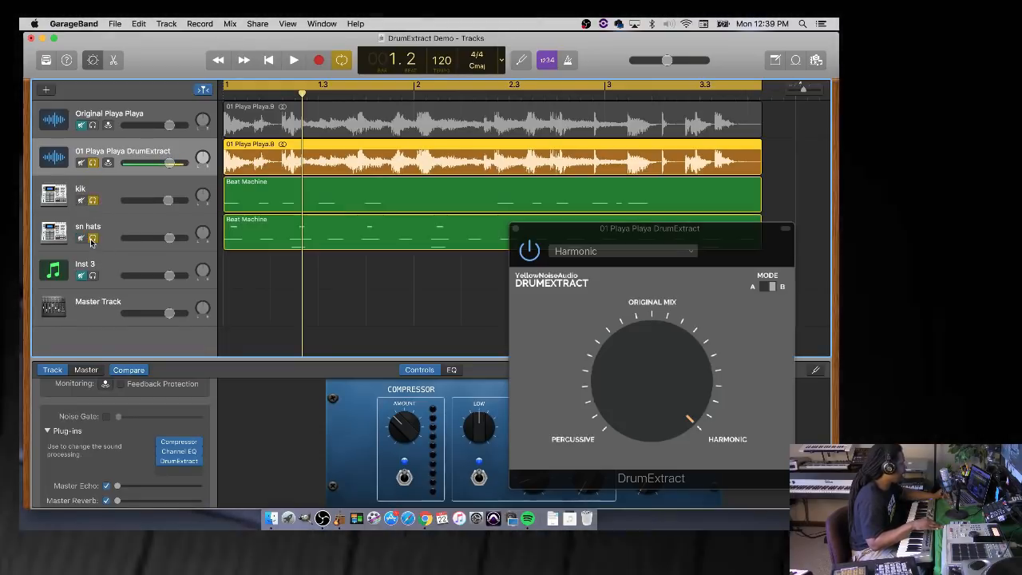
key("space")
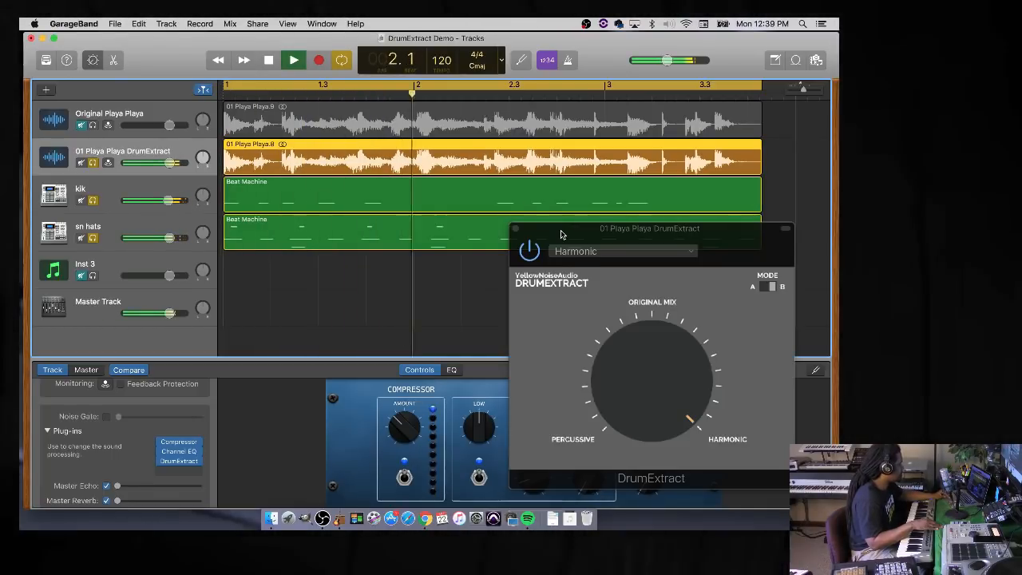
left_click_drag(561, 234, 555, 268)
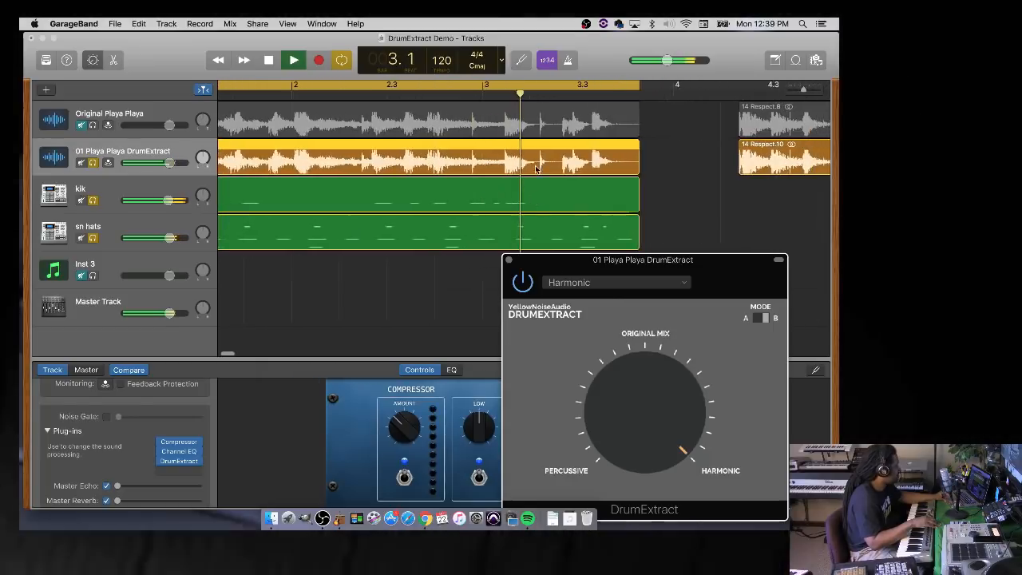
key("space")
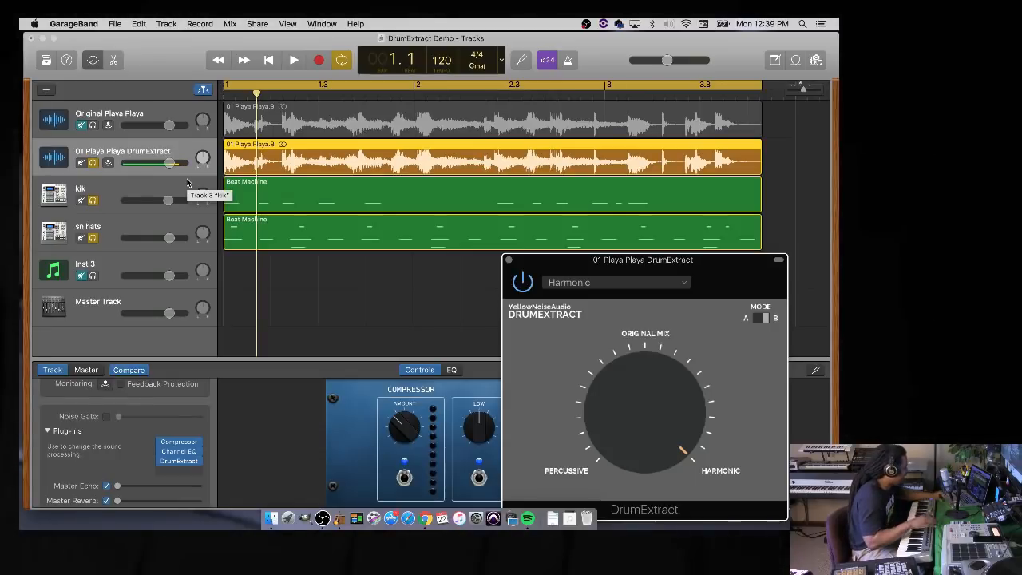
- Turn off solo on the 01 Playa Playa DrumExtract, kik and sn hats tracks
scroll(457, 235, "right", 3)
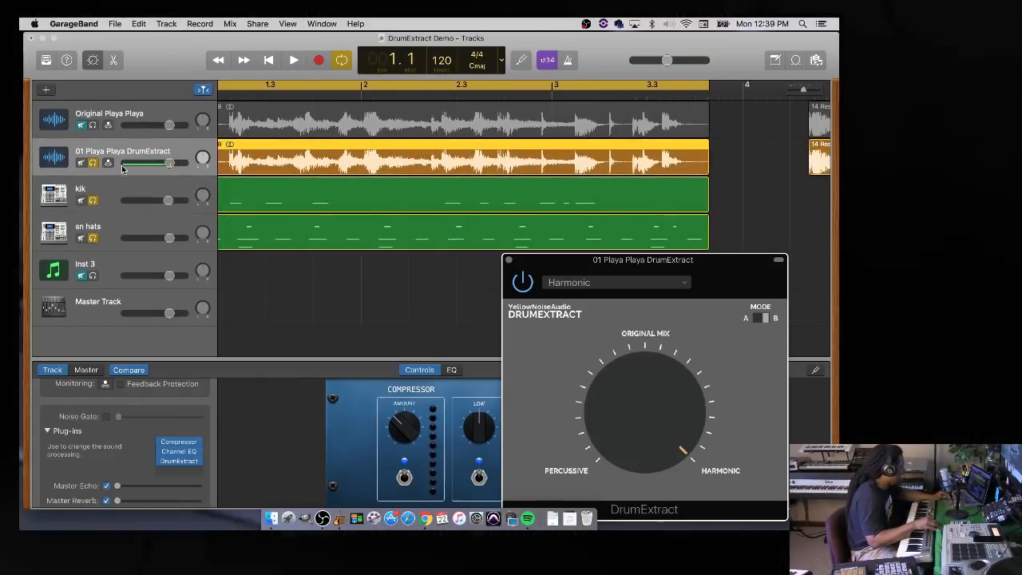
left_click(93, 201)
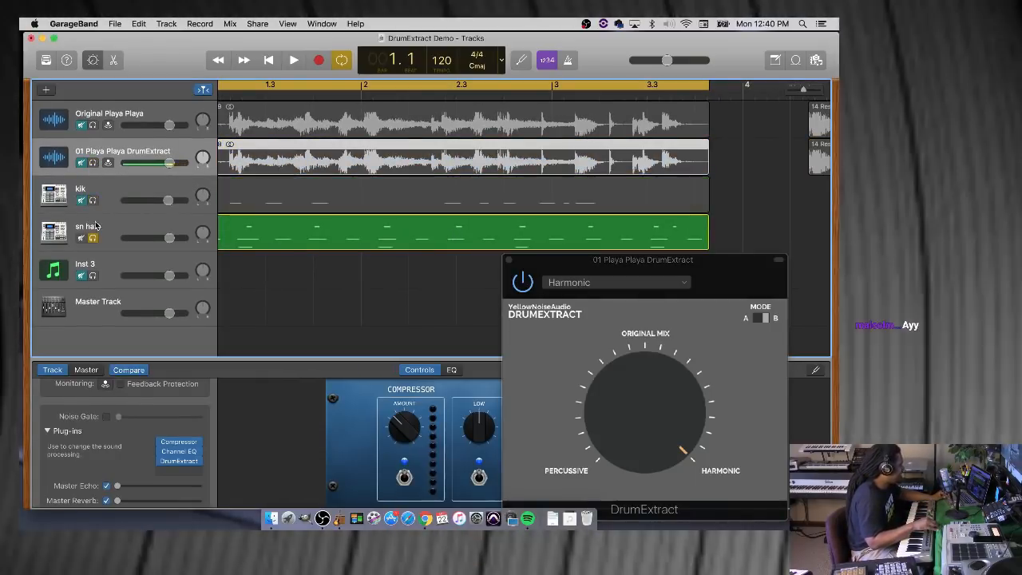
left_click(94, 238)
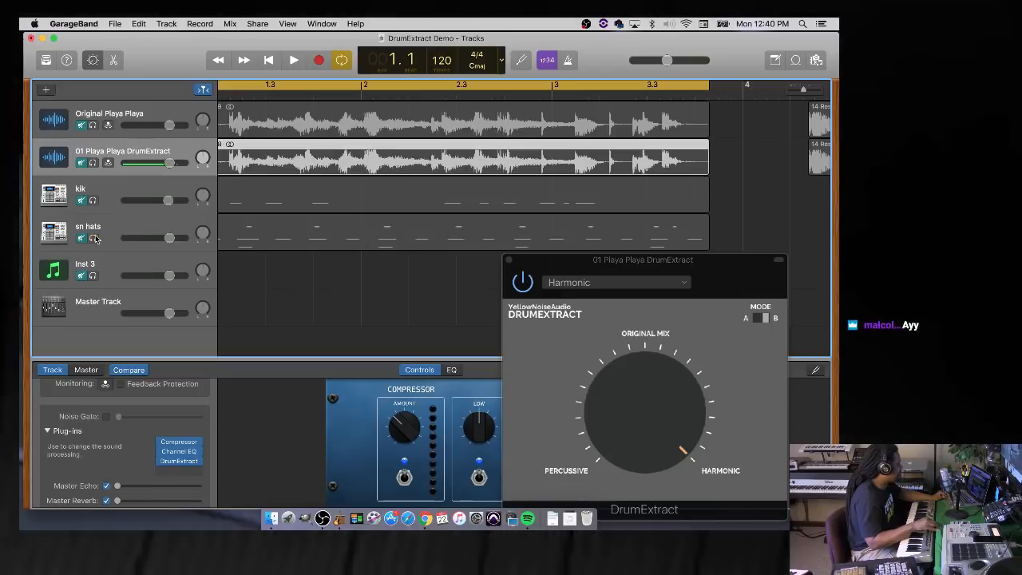
- Switch off the current cycle range and solo the Original Playa Playa track for the 14 Respect.8 region
left_click(429, 90)
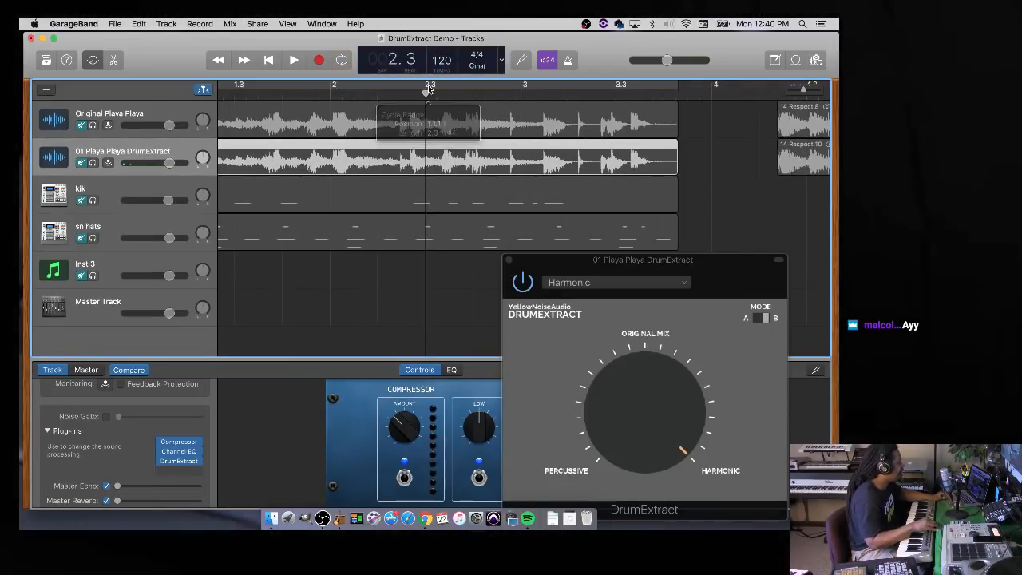
scroll(490, 131, "right", 15)
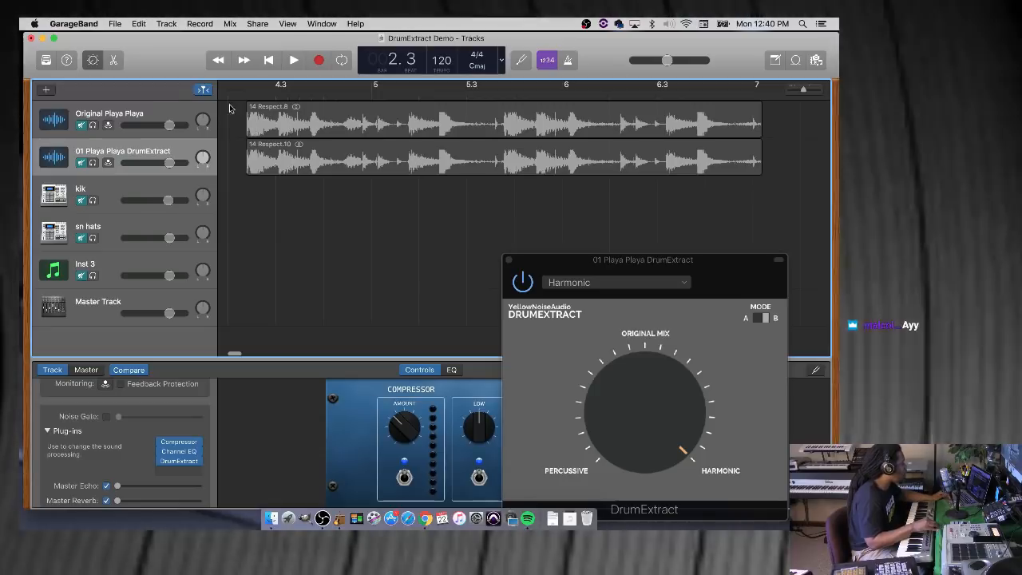
left_click(196, 107)
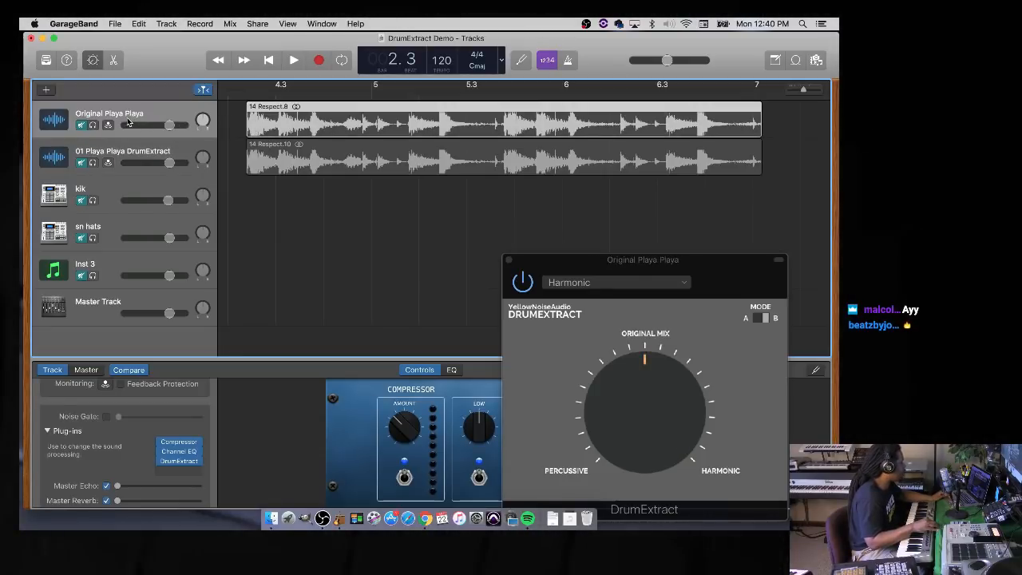
key("s")
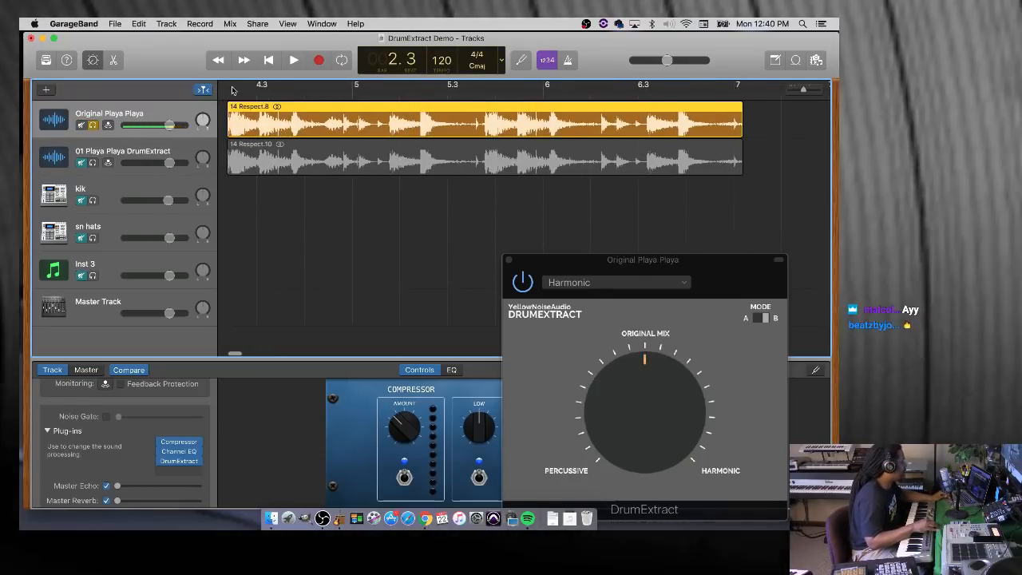
- Create a cycle range spanning the whole 14 Respect.8 region, from about bar 4.2 to bar 7
left_click_drag(229, 85, 329, 94)
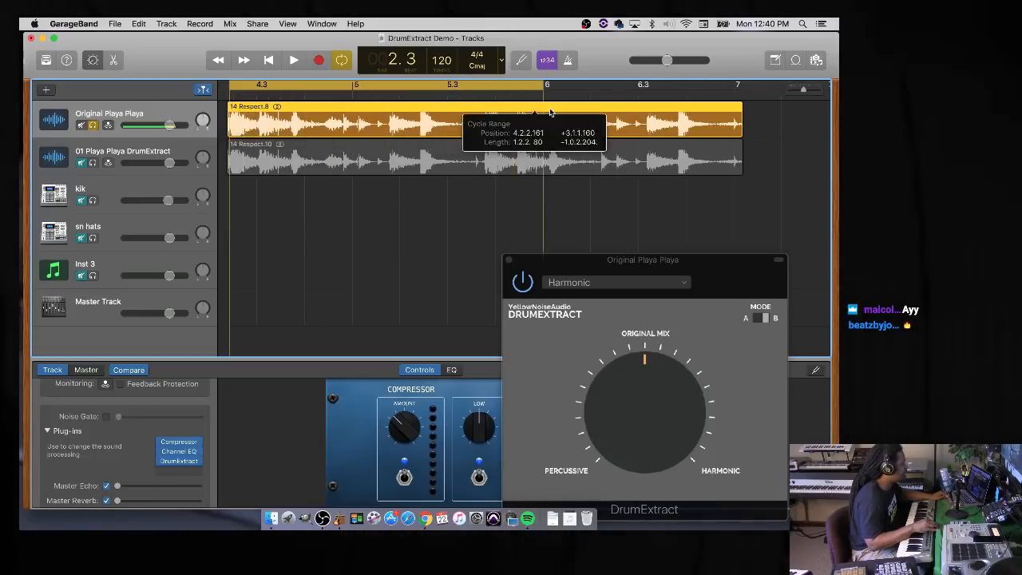
left_click_drag(550, 113, 741, 122)
scroll(558, 129, "up", 5)
scroll(558, 128, "down", 8)
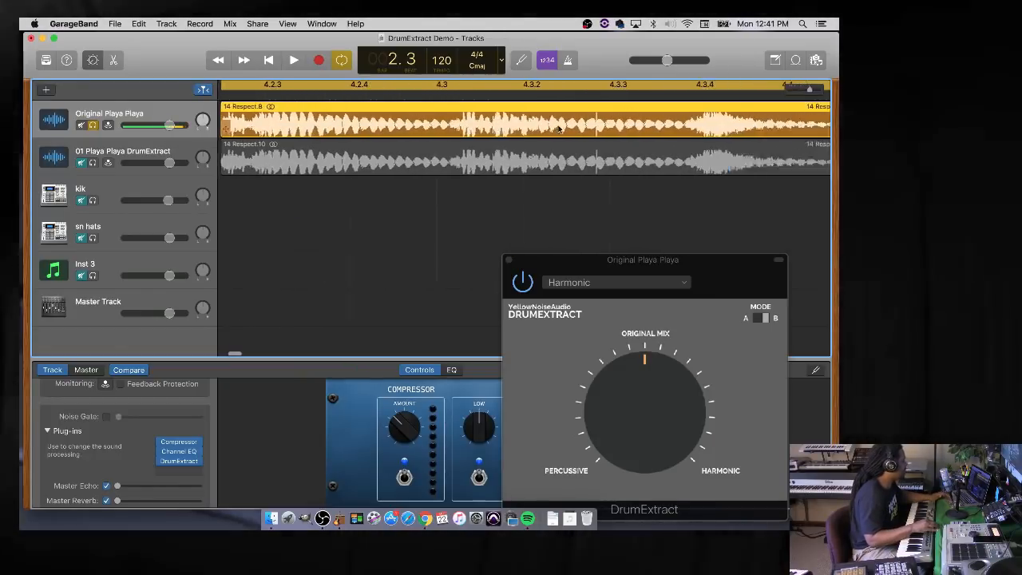
scroll(558, 128, "left", 2)
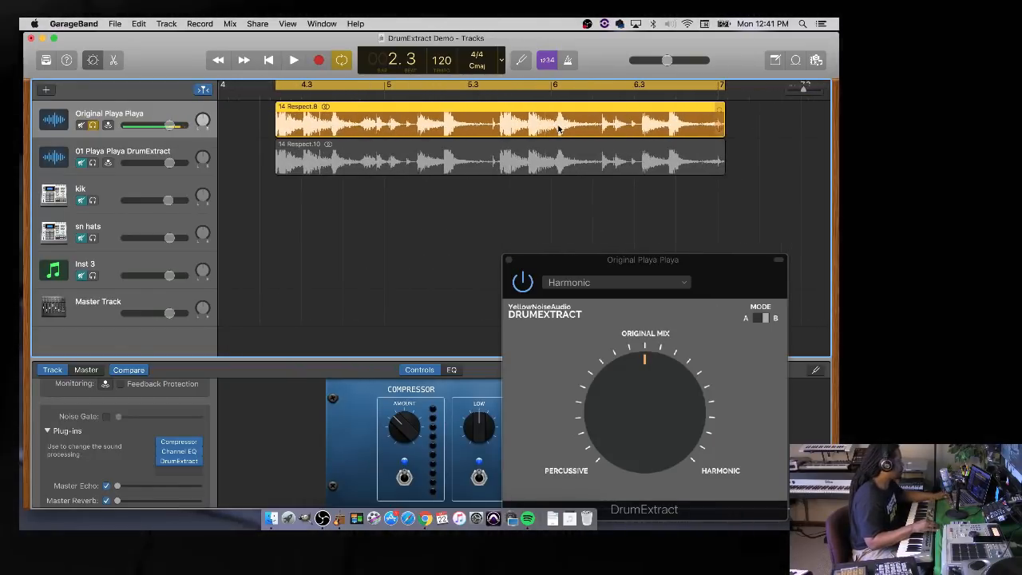
- Play the original 14 Respect.8 sample in the cycle range and stop playback
key("space")
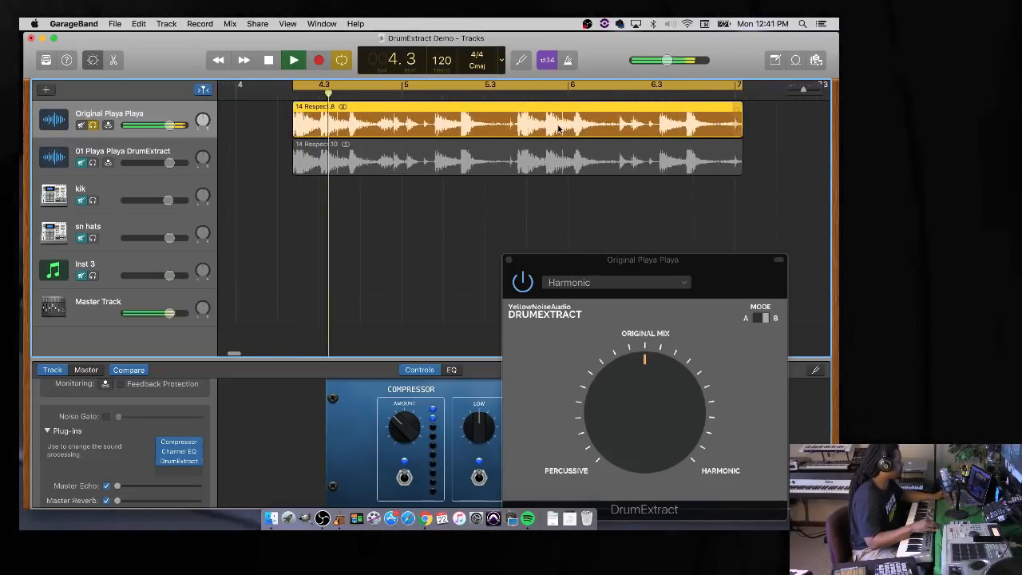
scroll(558, 129, "left", 1)
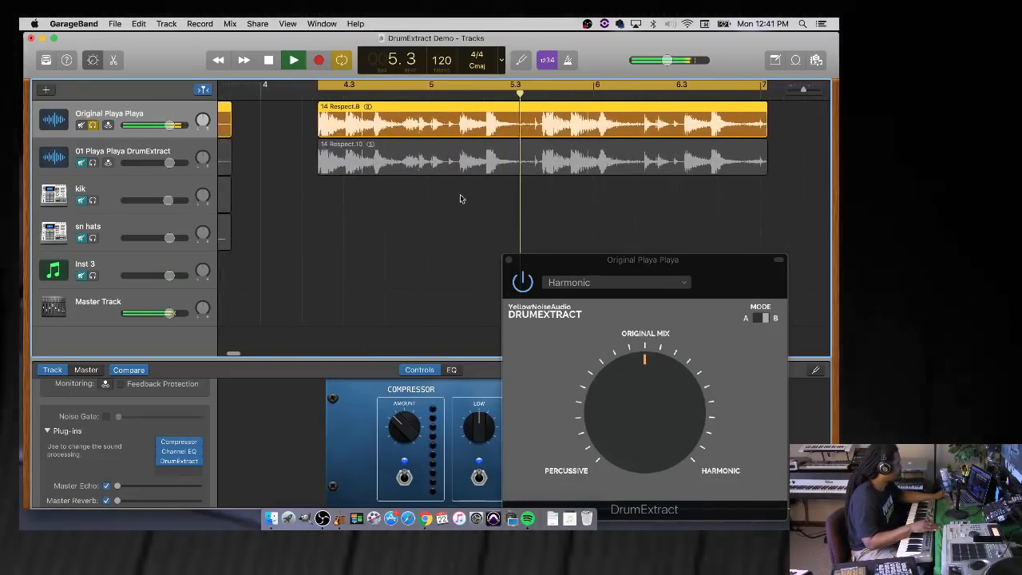
scroll(486, 204, "right", 2)
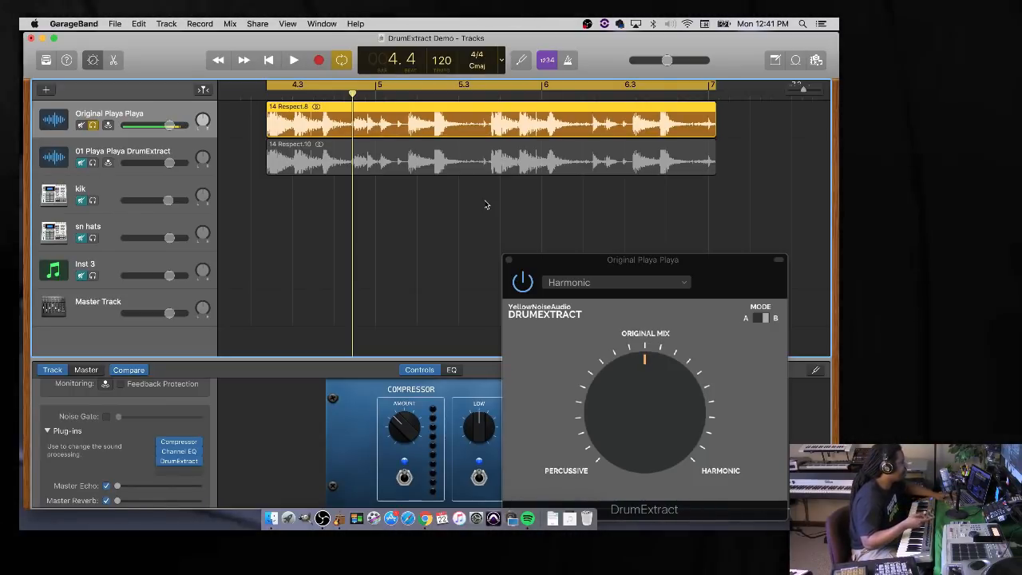
key("space")
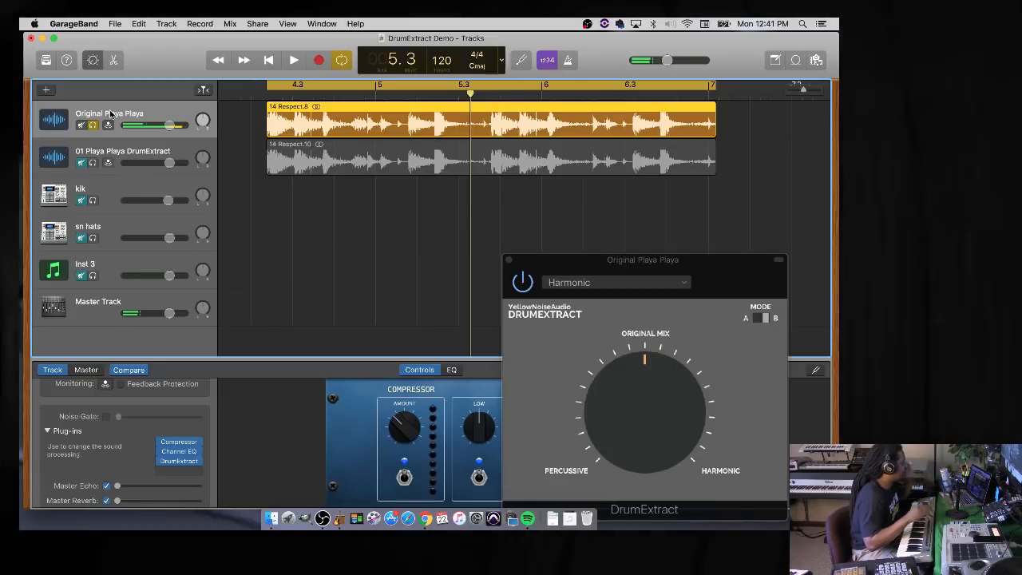
- Turn off solo on the Original Playa Playa track and solo the 01 Playa Playa DrumExtract track instead
left_click(161, 151)
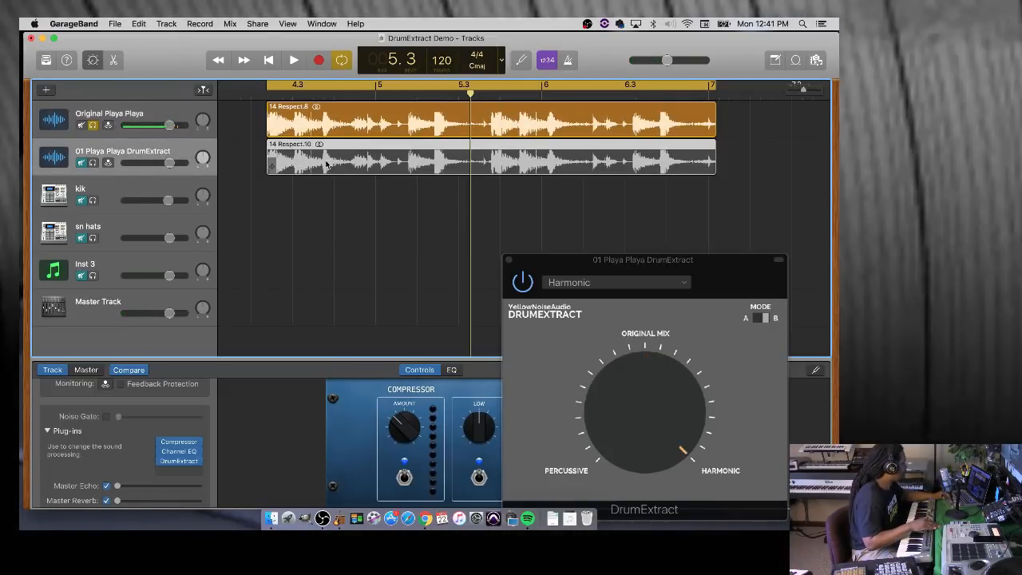
left_click(92, 125)
left_click(92, 163)
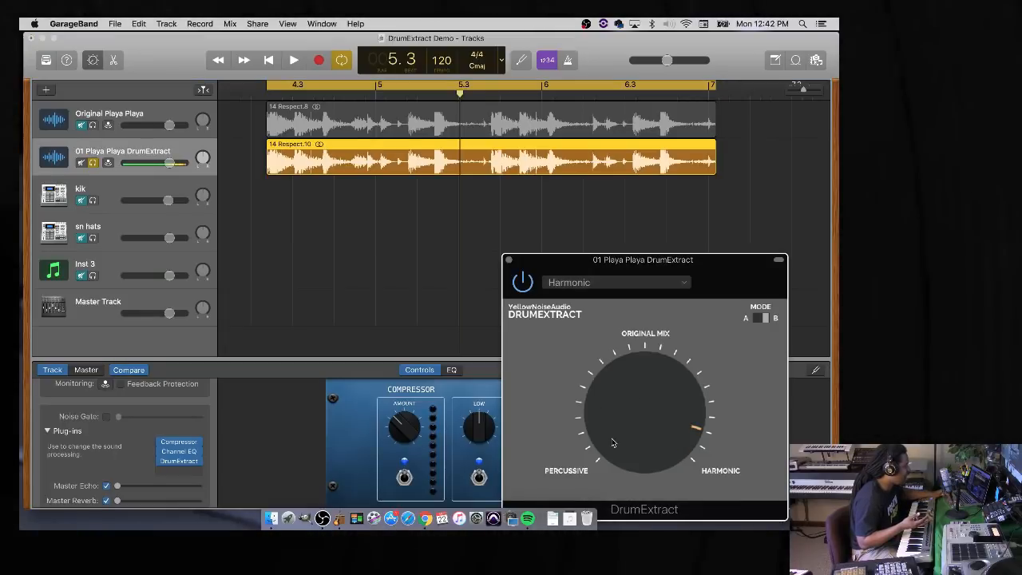
- Turn the DrumExtract knob to about Original Mix and play the 14 Respect.10 region
mouse_move(614, 428)
left_mouse_down()
mouse_move(614, 437)
mouse_move(614, 428)
left_mouse_up()
key("space")
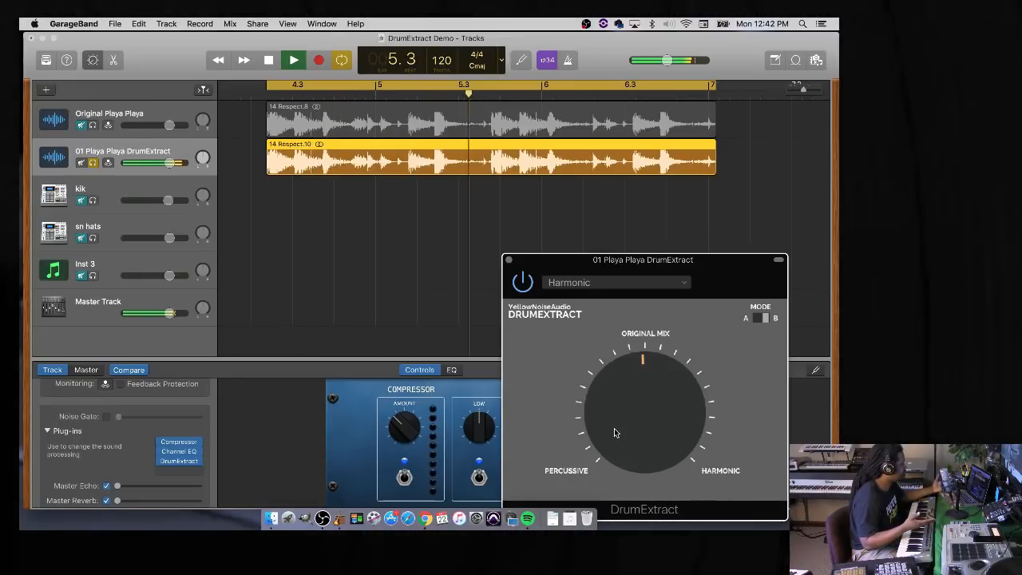
key("space")
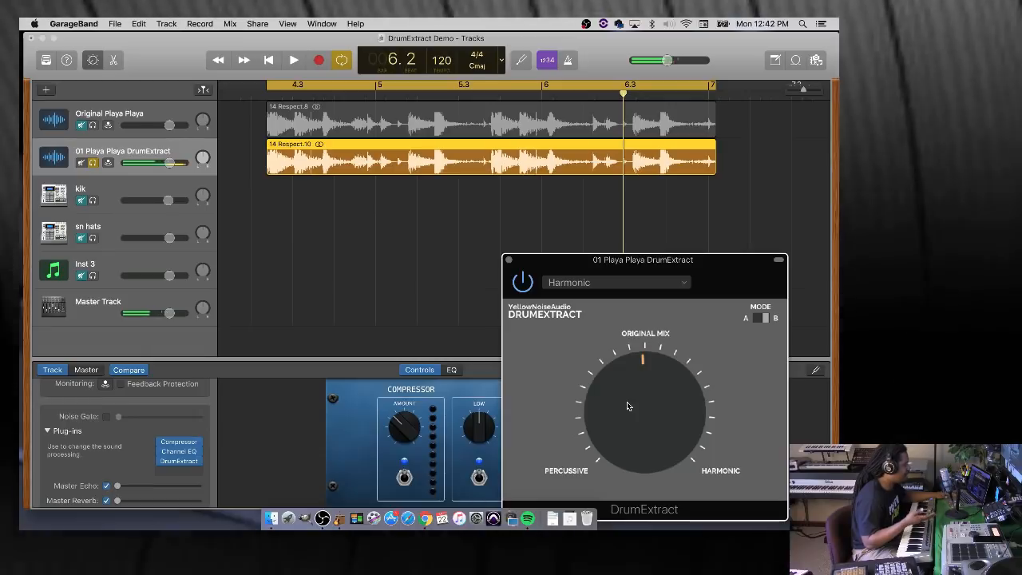
- Turn the DrumExtract knob fully to Harmonic during playback and play the 14 Respect.10 region again
key("space")
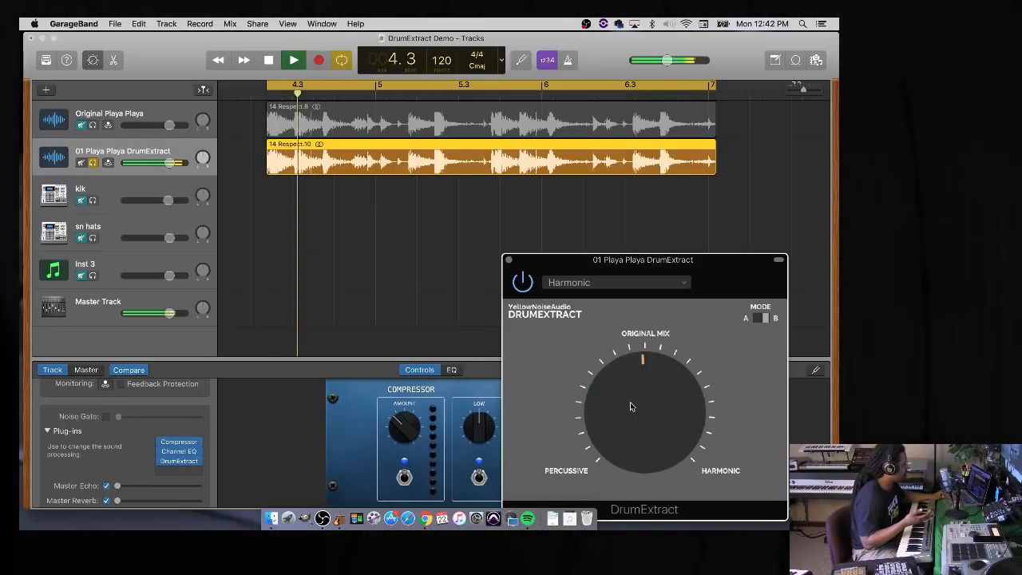
left_click_drag(630, 402, 663, 308)
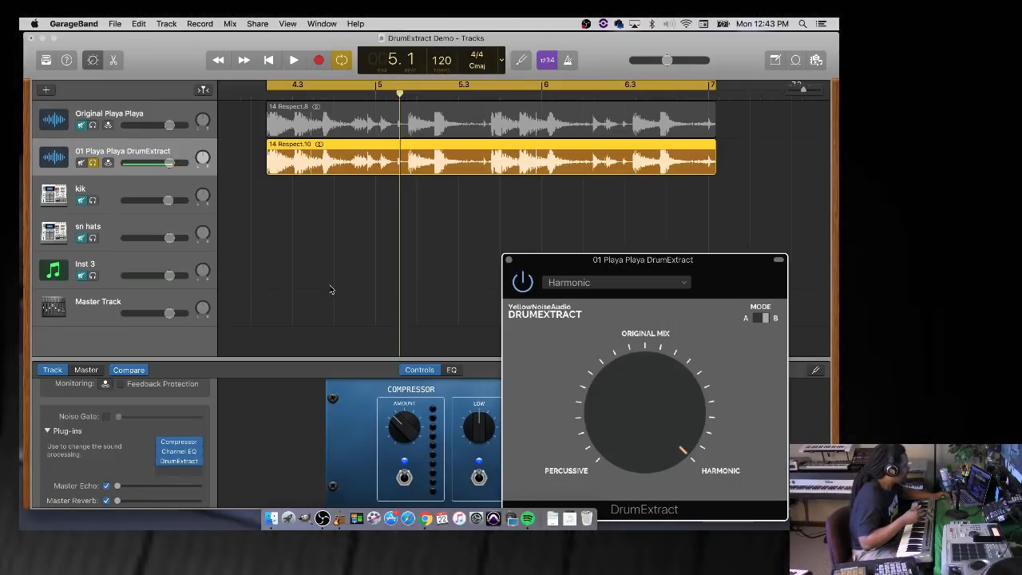
left_click(293, 60)
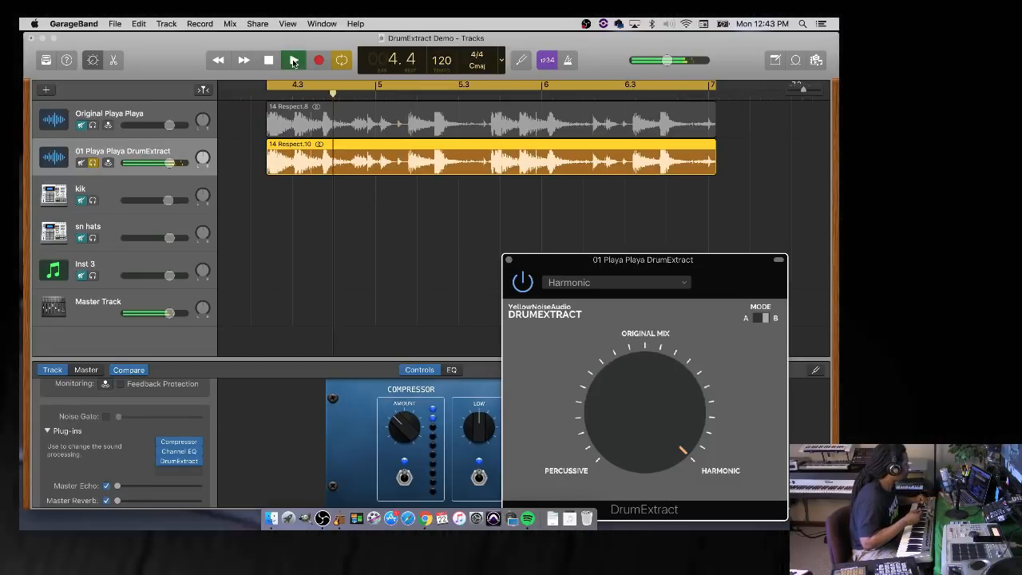
- Select the Inst 3 track and record a drum pattern over the unsoloed 14 Respect.10 sample within the cycle range
left_click(119, 268)
key("space")
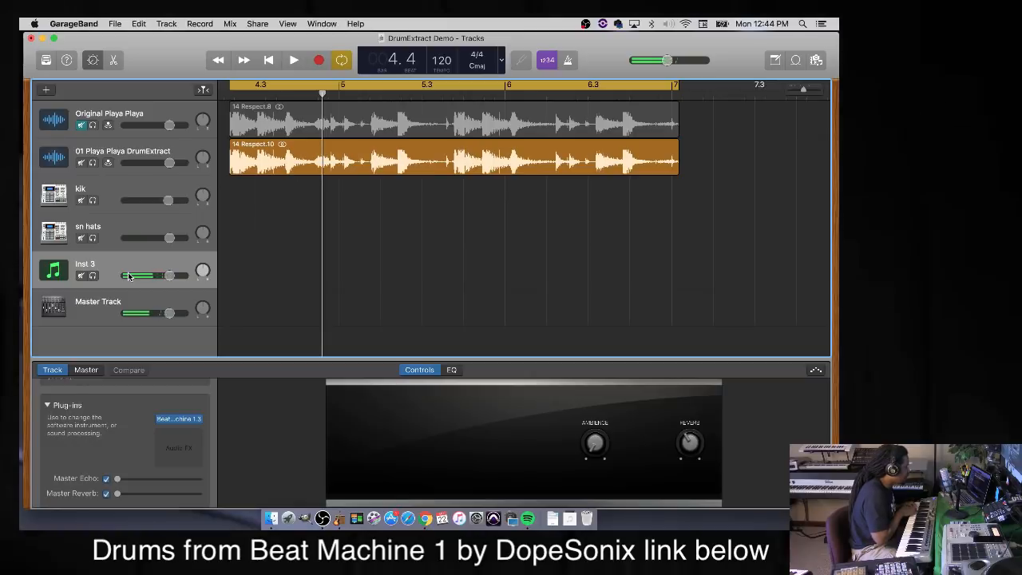
key("space")
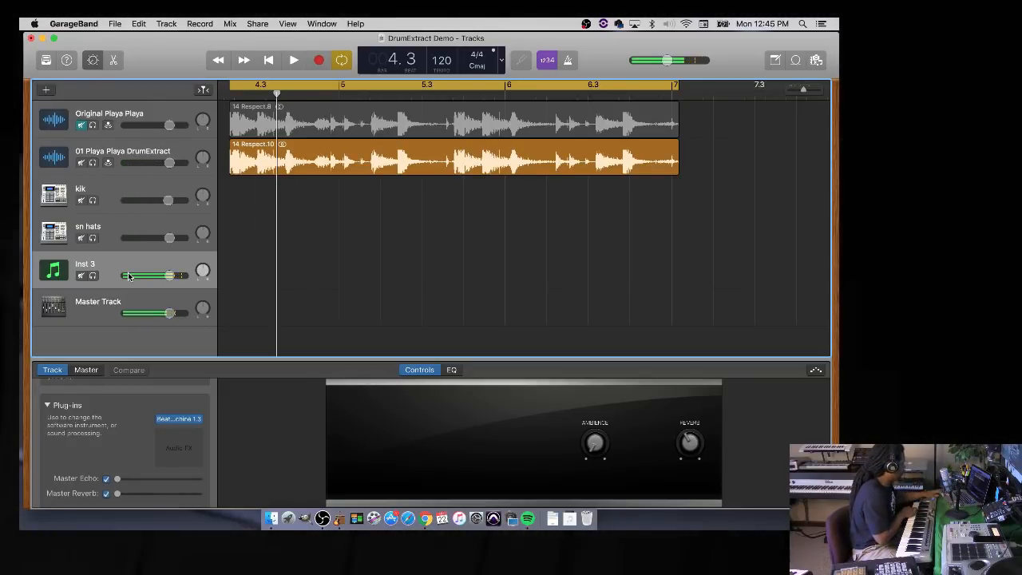
key("r")
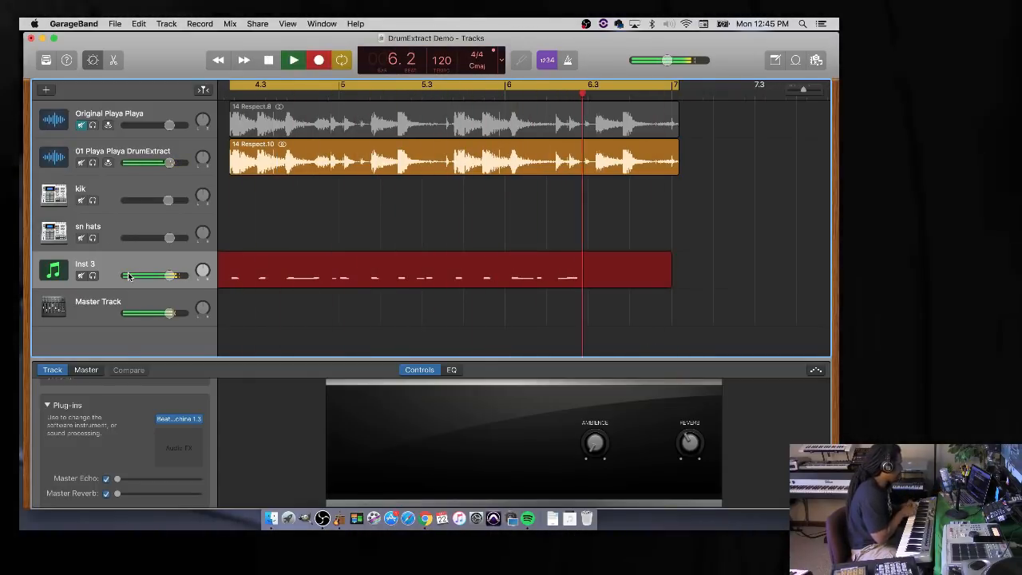
- Play back the recorded Inst 3 drums together with the 14 Respect.10 sample and stop playback
key("space")
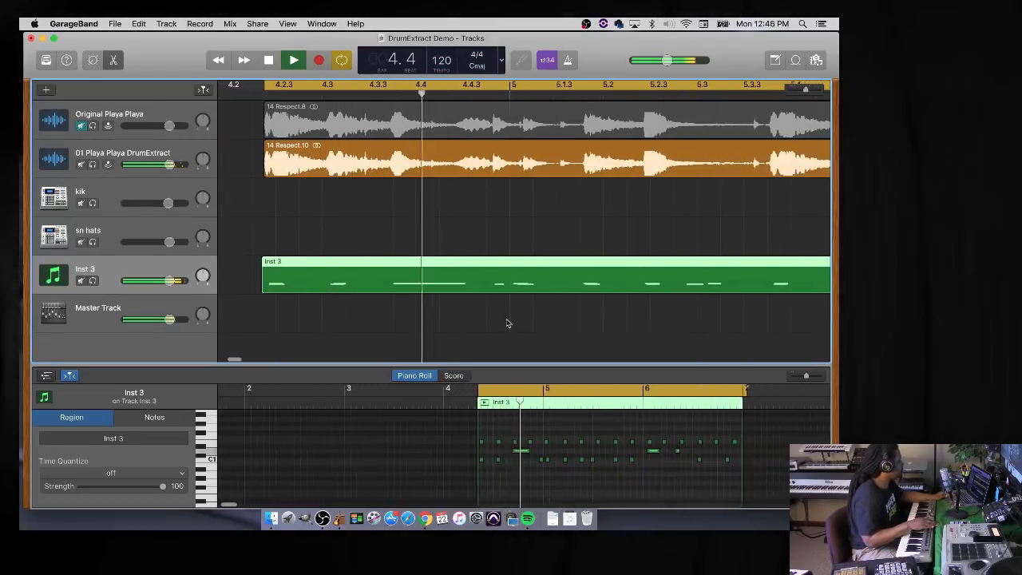
key("super+Left")
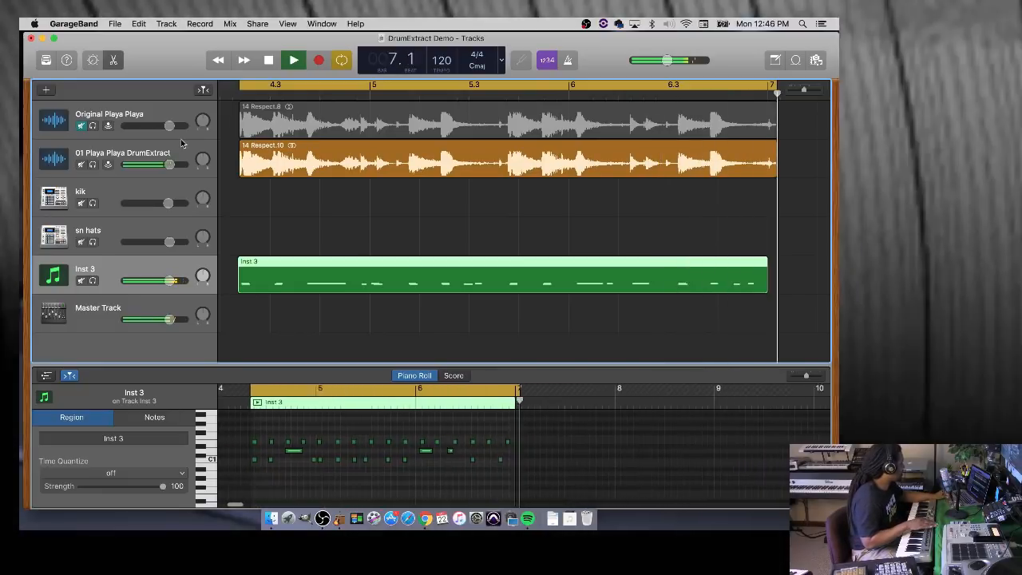
key("space")
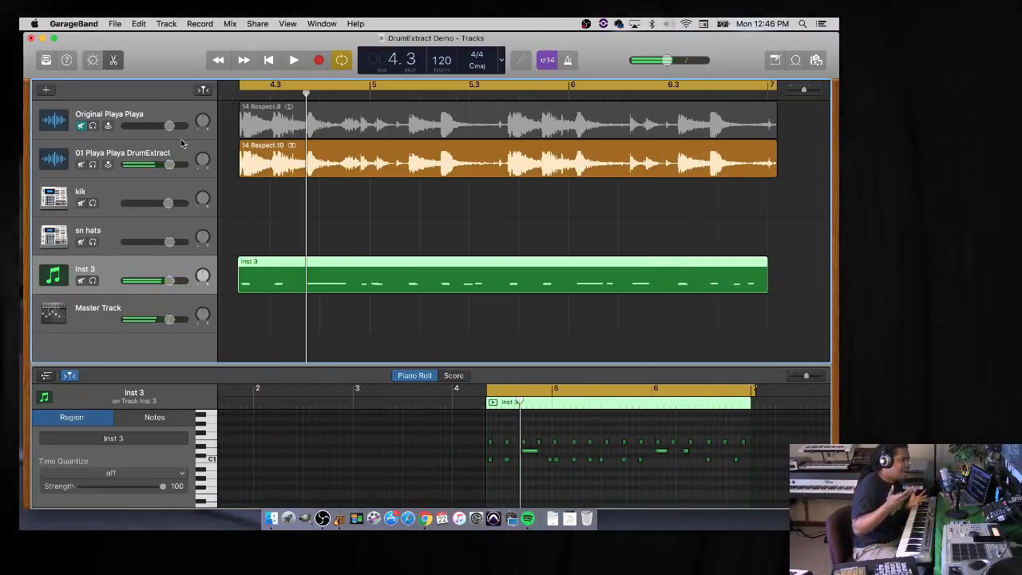
- Solo the 01 Playa Playa DrumExtract track and listen to the 14 Respect.10 region without the new drums
left_click(134, 152)
left_click(91, 165)
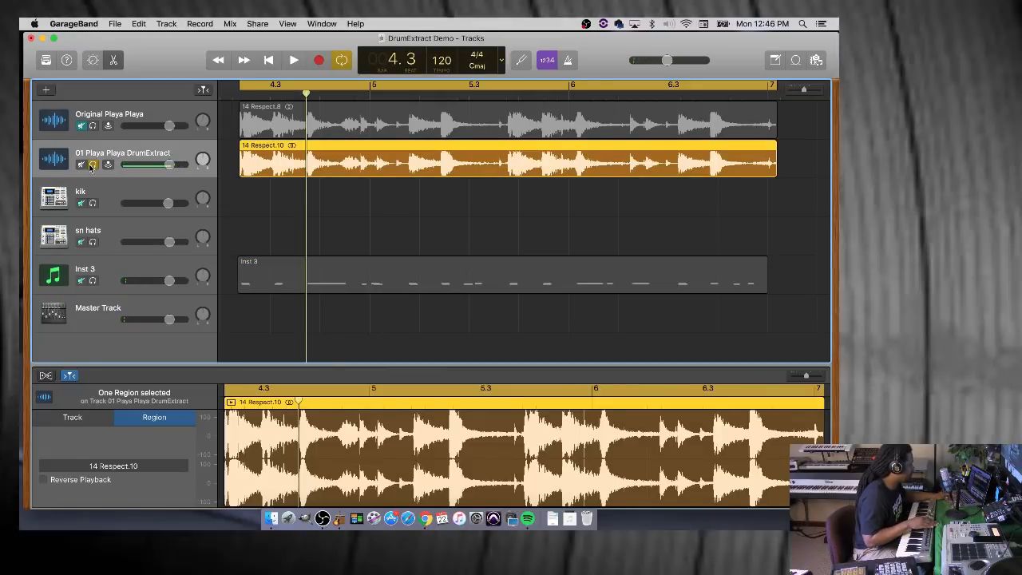
key("space")
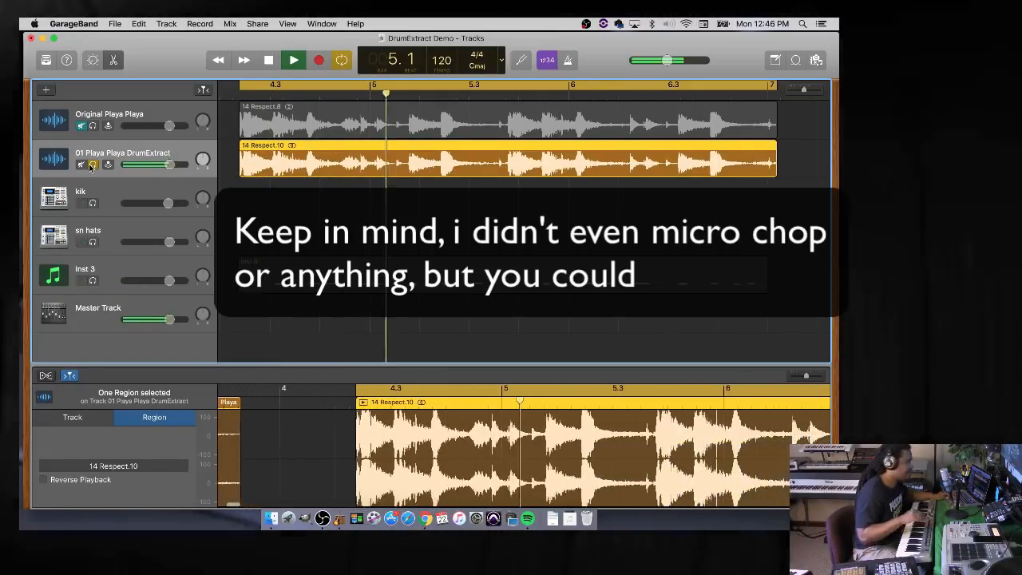
key("space")
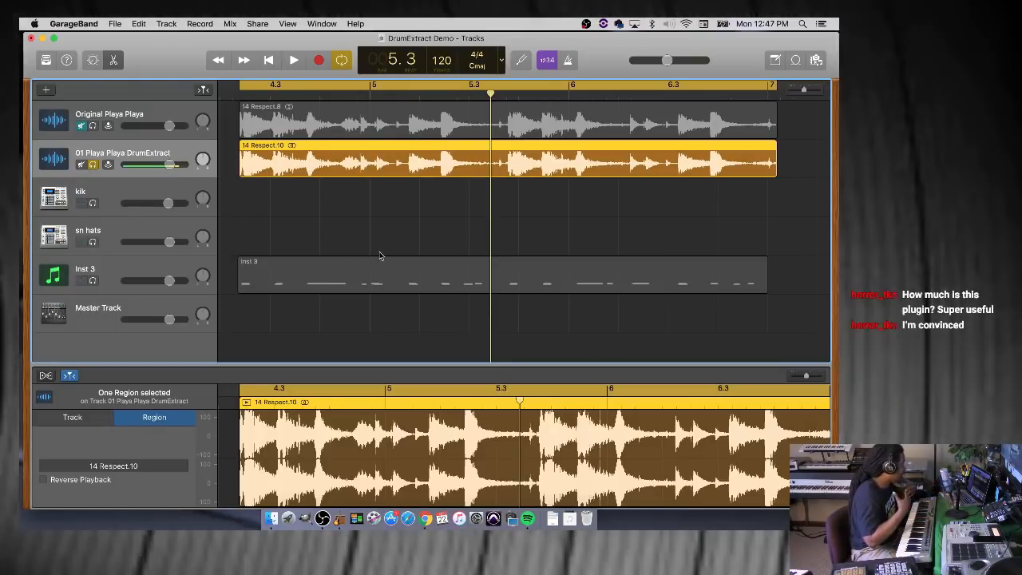
key("space")
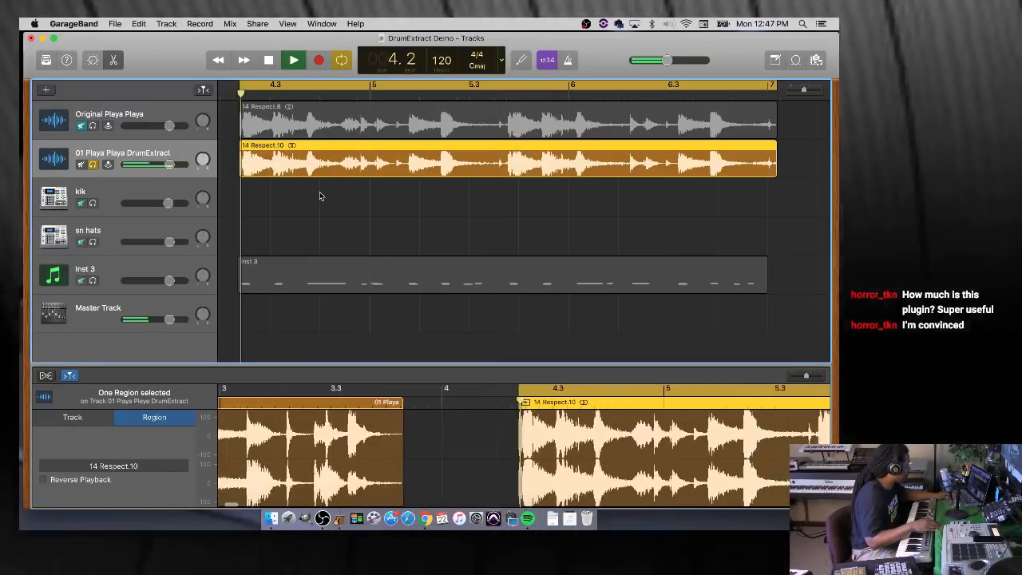
key("space")
- Switch solo from the DrumExtract track to Original Playa Playa and play the unprocessed 14 Respect.8 region
left_click(93, 165)
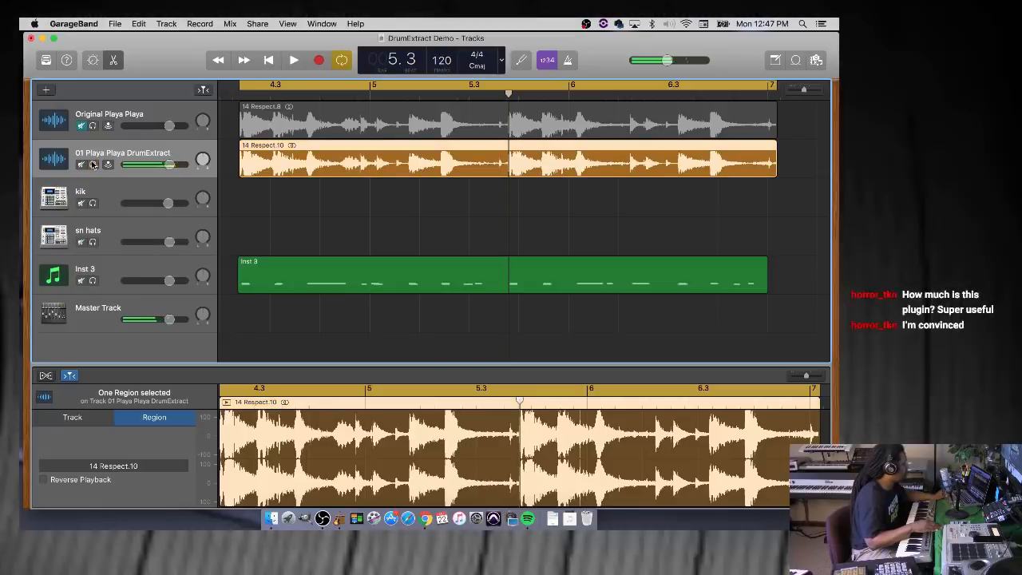
left_click(92, 127)
key("space")
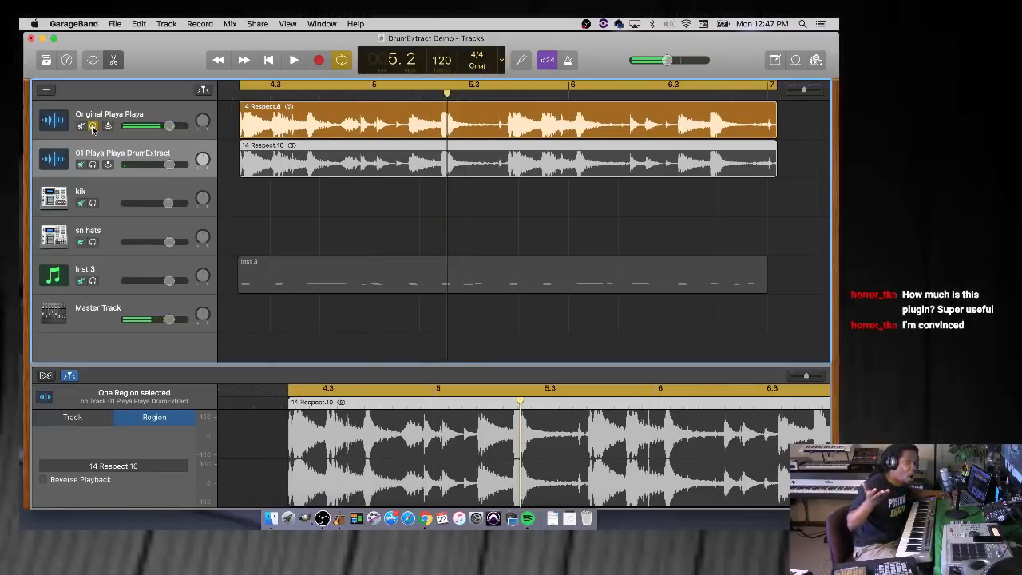
key("space")
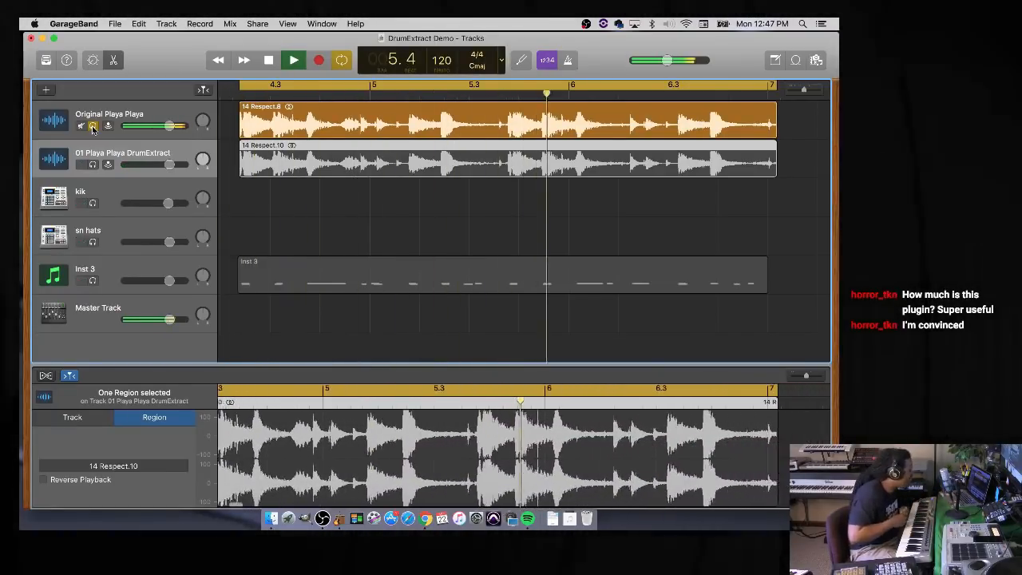
key("space")
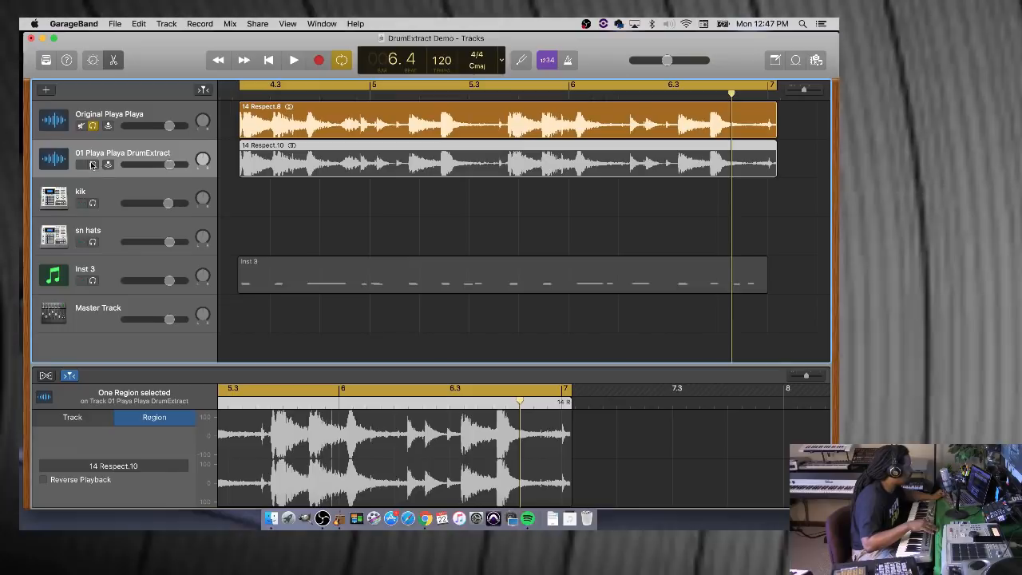
- Switch solo back to the 01 Playa Playa DrumExtract track and play its 14 Respect.10 region alone
key("s")
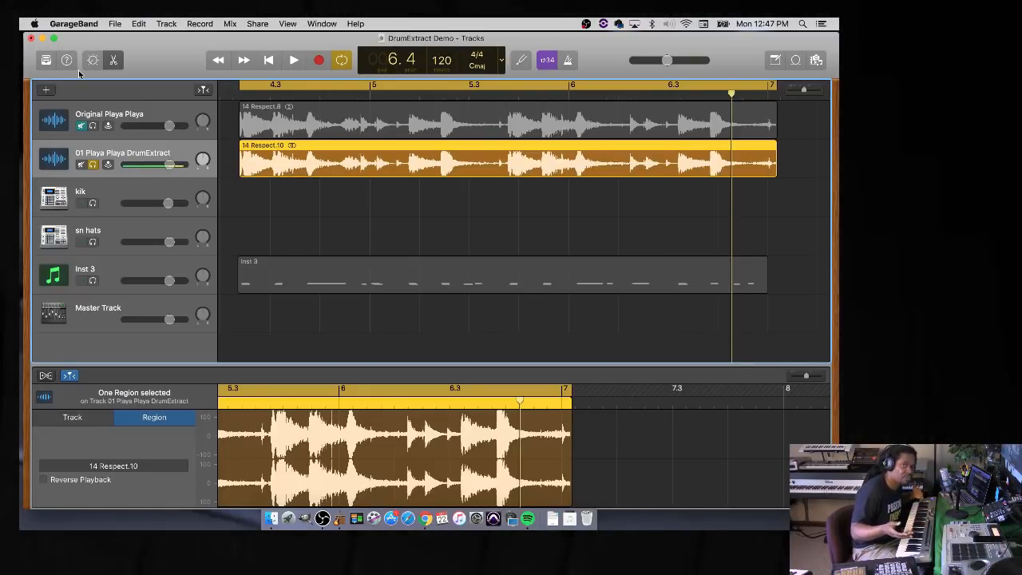
key("space")
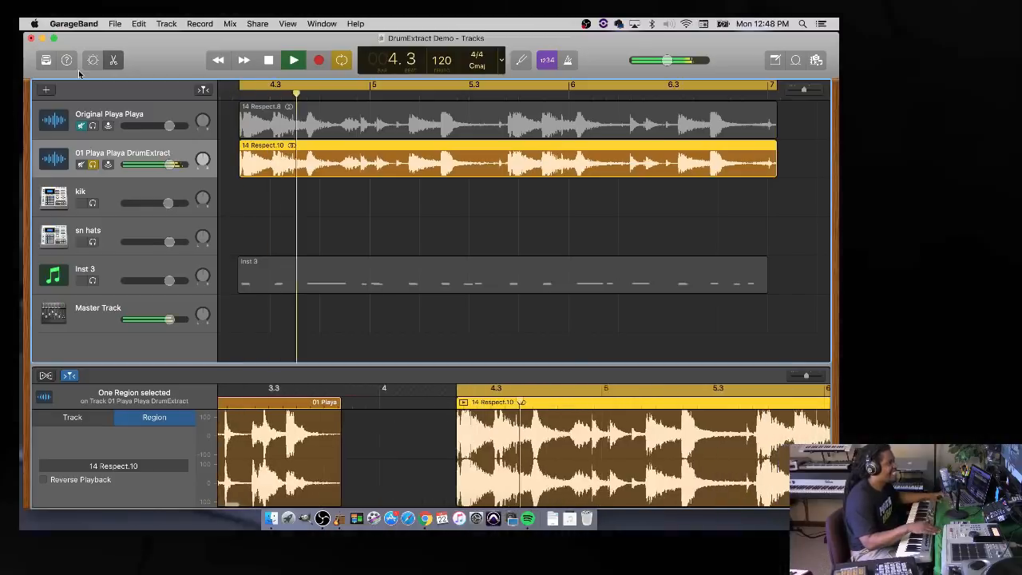
key("space")
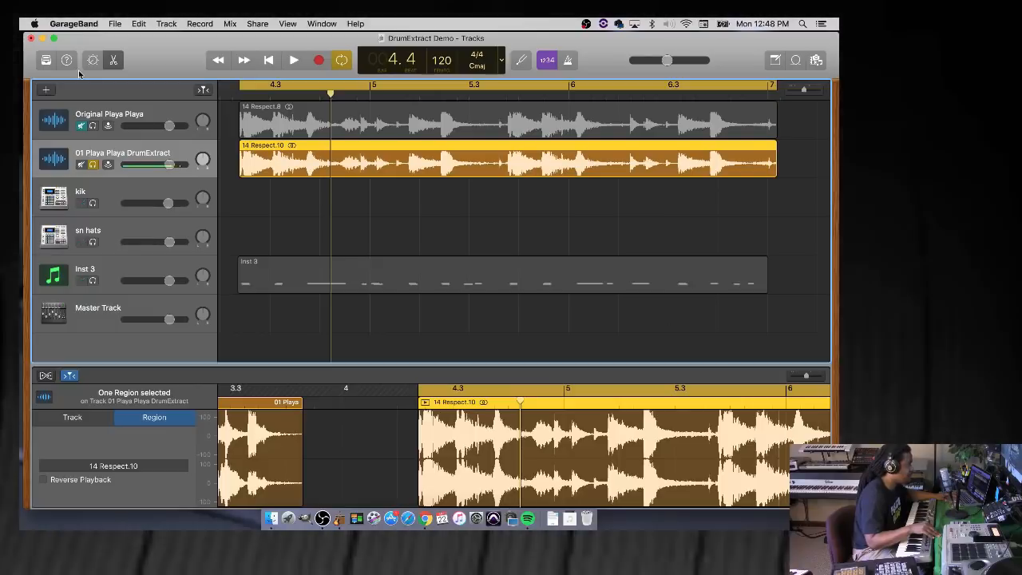
- During playback, solo Inst 3 alongside the DrumExtract track, mute the DrumExtract track to hear only the drums, and stop
key("space")
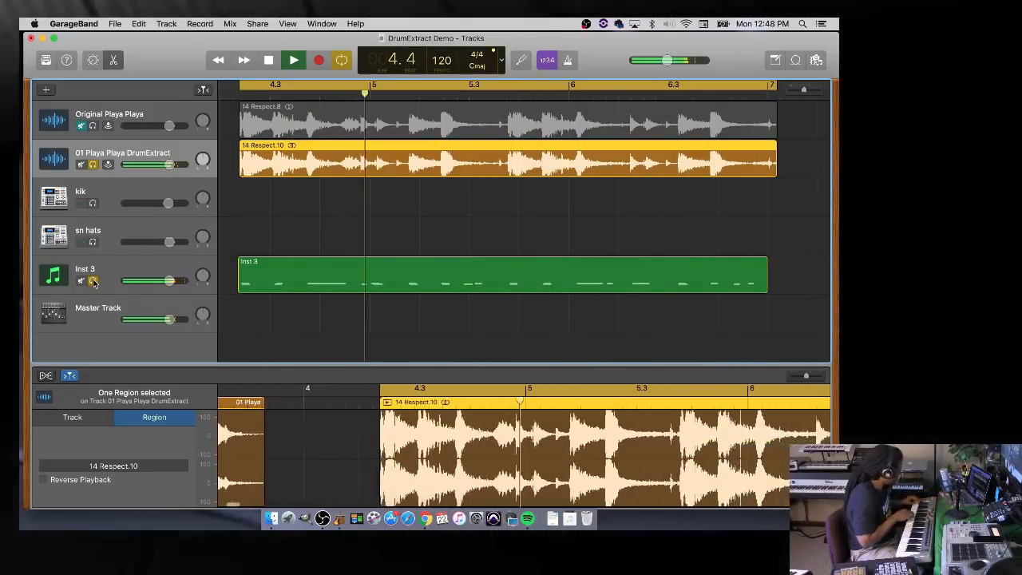
left_click(93, 282)
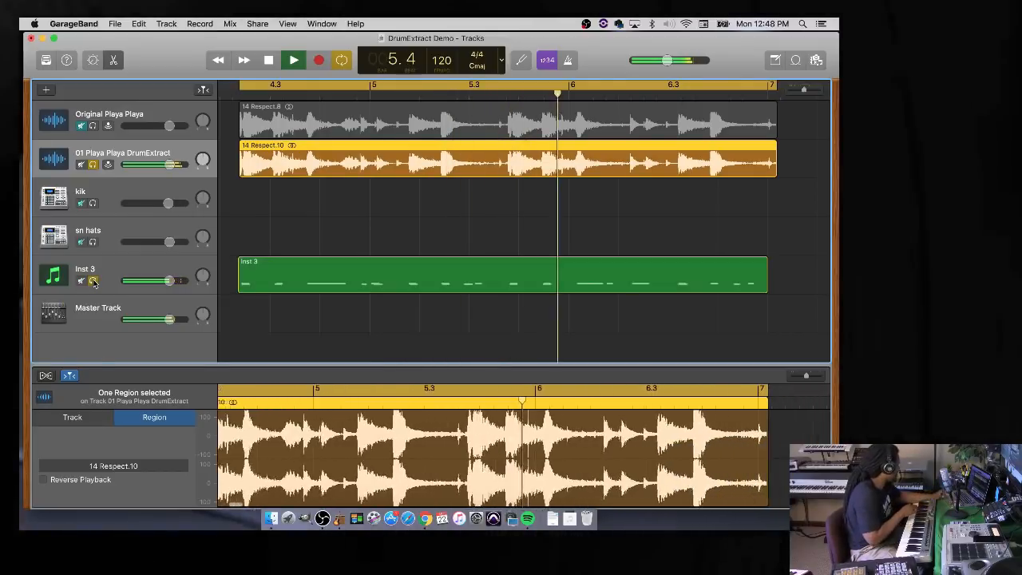
left_click(81, 165)
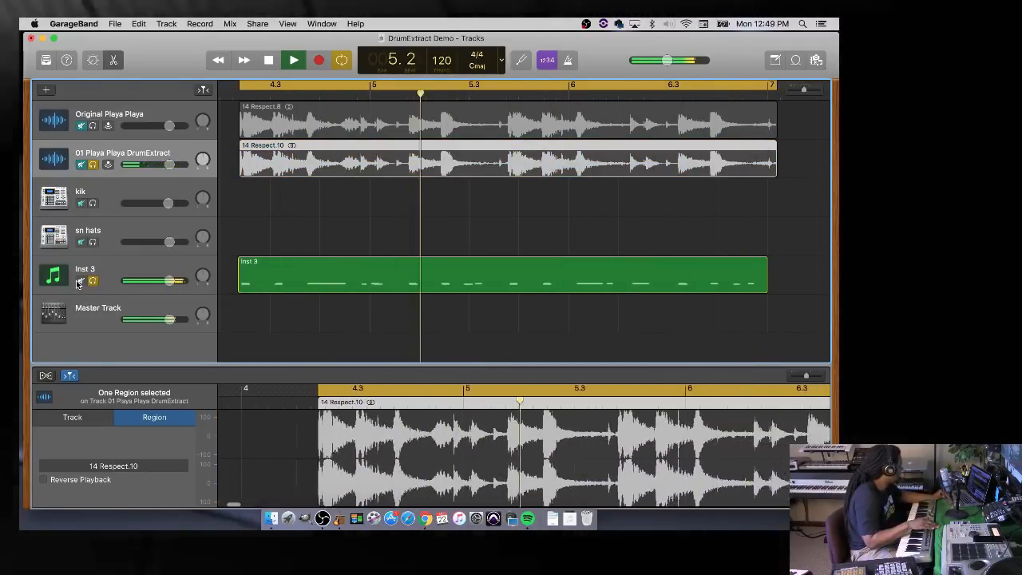
key("space")
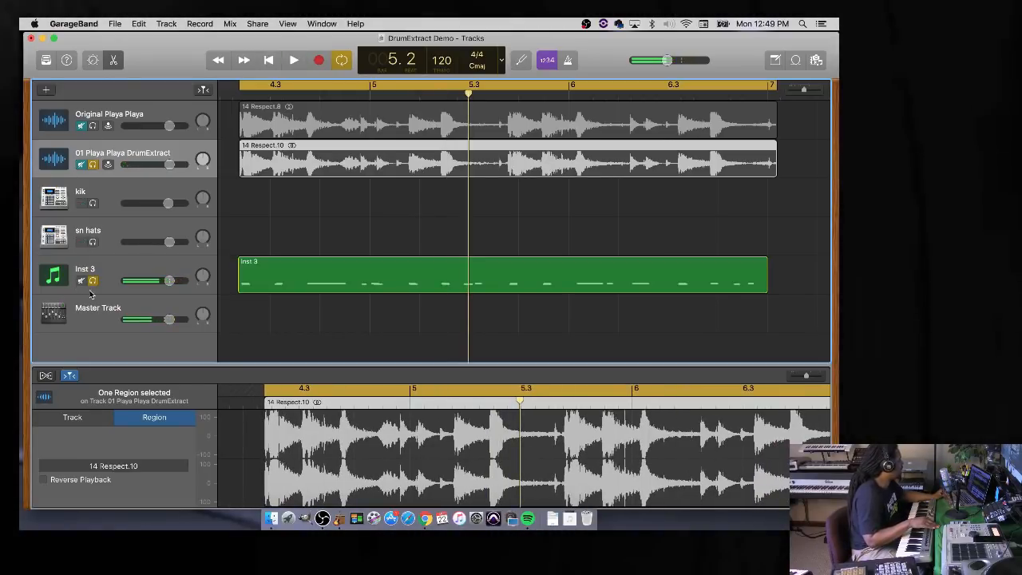
- Turn off solo on the Inst 3 and 01 Playa Playa DrumExtract tracks and unmute the DrumExtract track
left_click(92, 281)
left_click(94, 165)
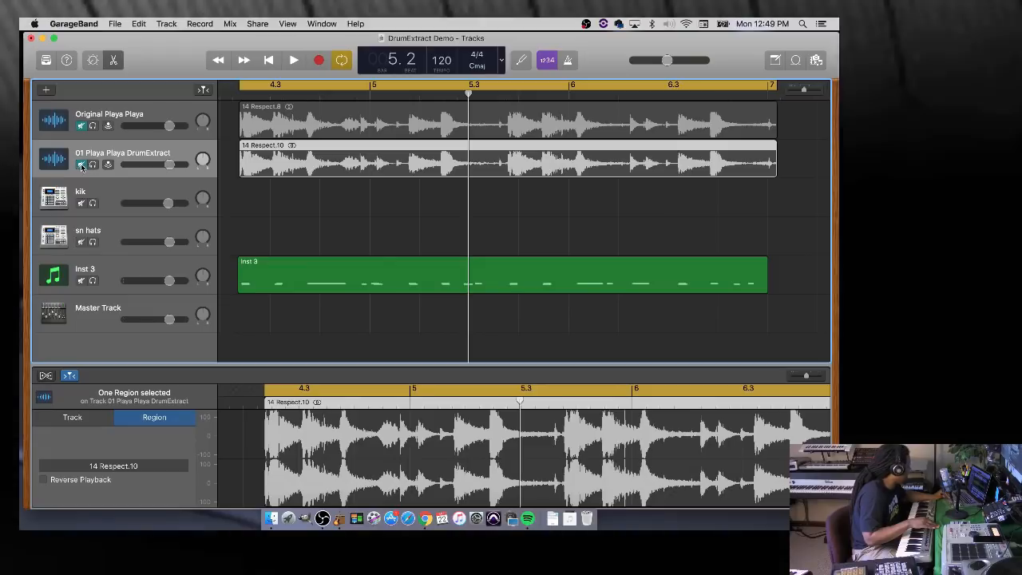
left_click(80, 164)
- Play the drum-reduced sample with the Inst 3 drums, selecting Inst 3 during playback, then stop and select the 14 Respect.10 region
key("space")
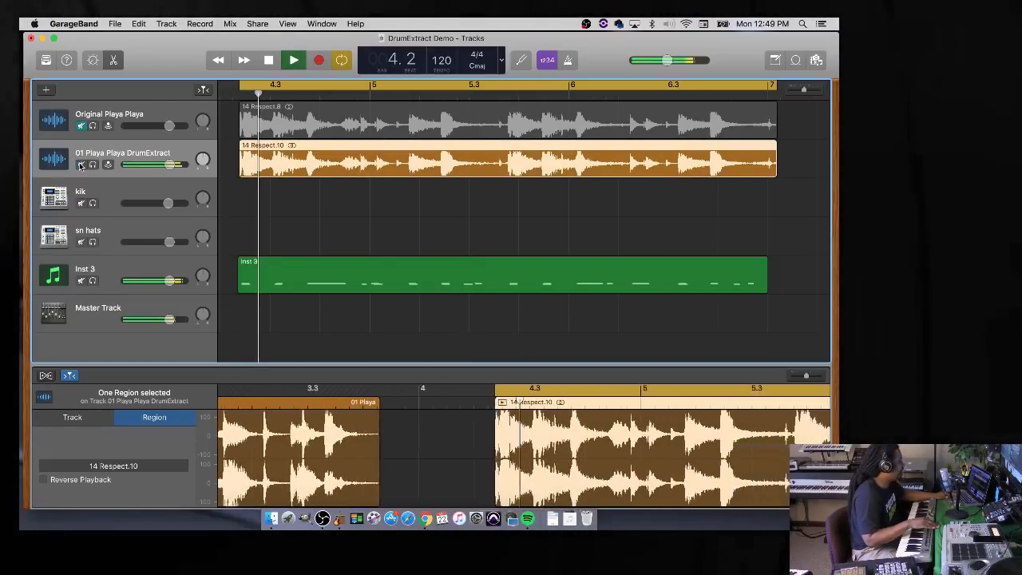
left_click(128, 270)
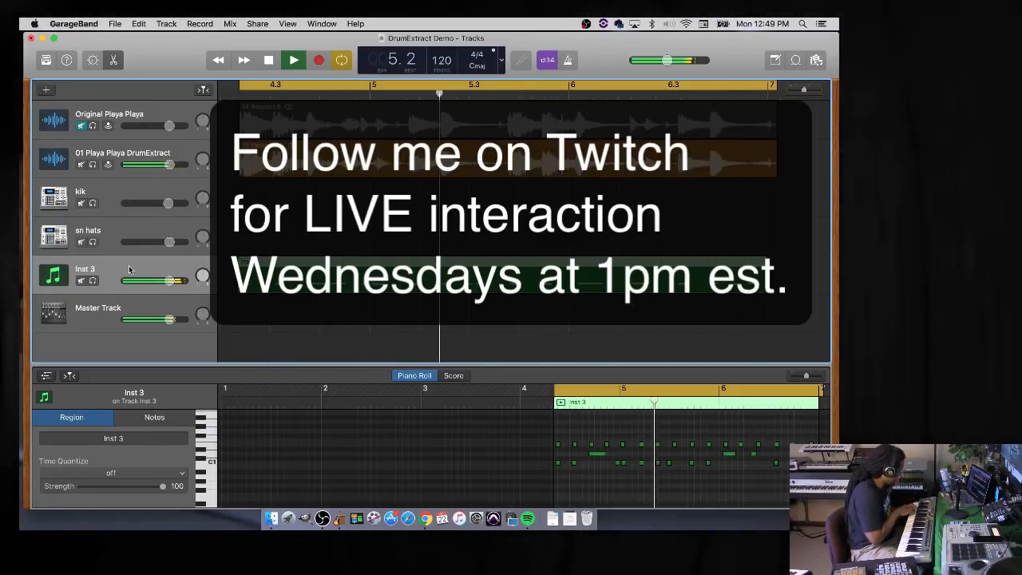
key("space")
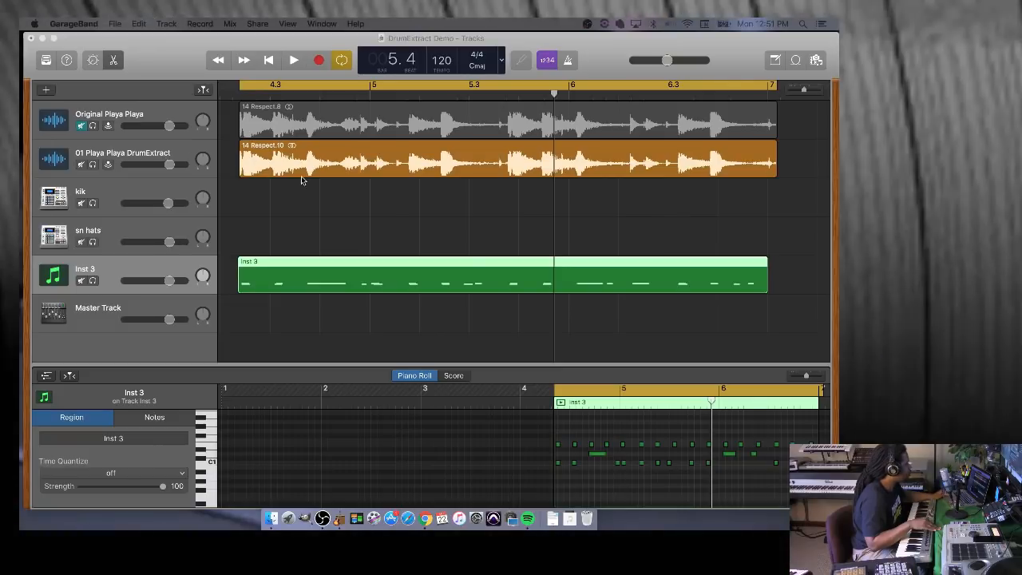
left_click(278, 157)
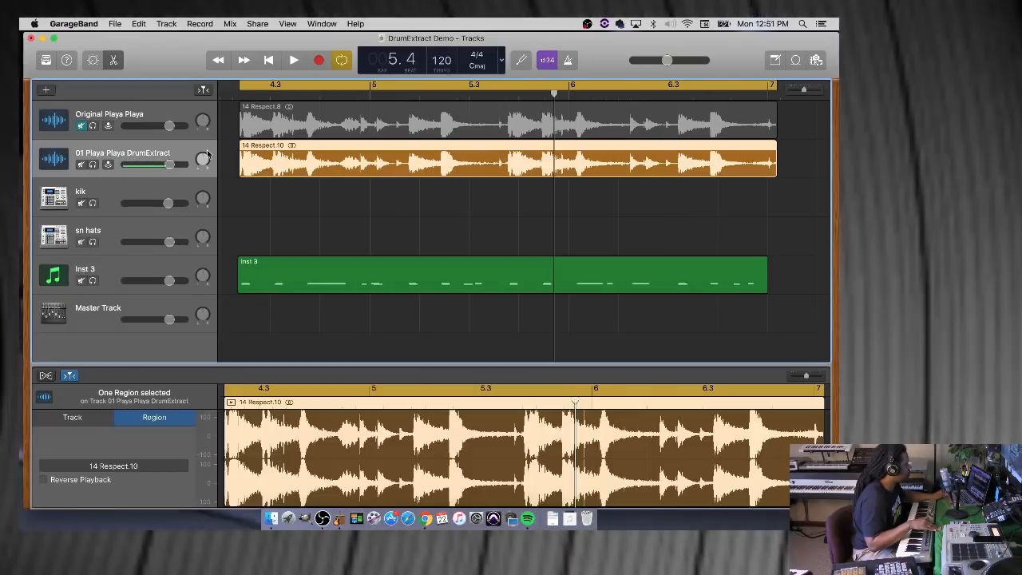